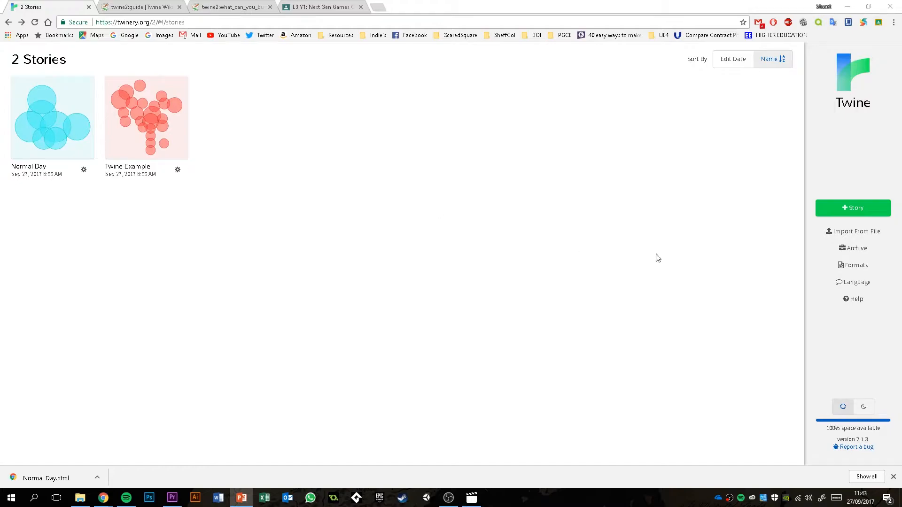
# - Create a new story named "Day at College"
pyautogui.click(850, 211)
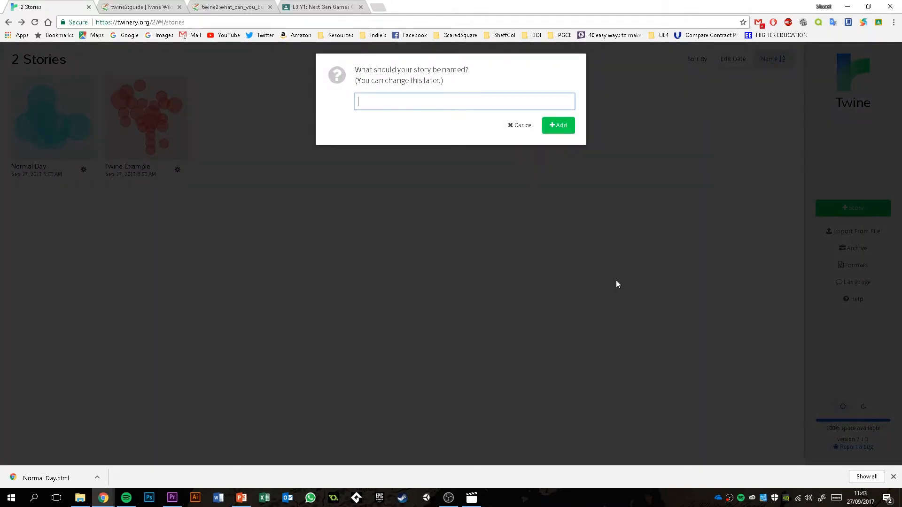
pyautogui.write('Day at College')
pyautogui.click(558, 126)
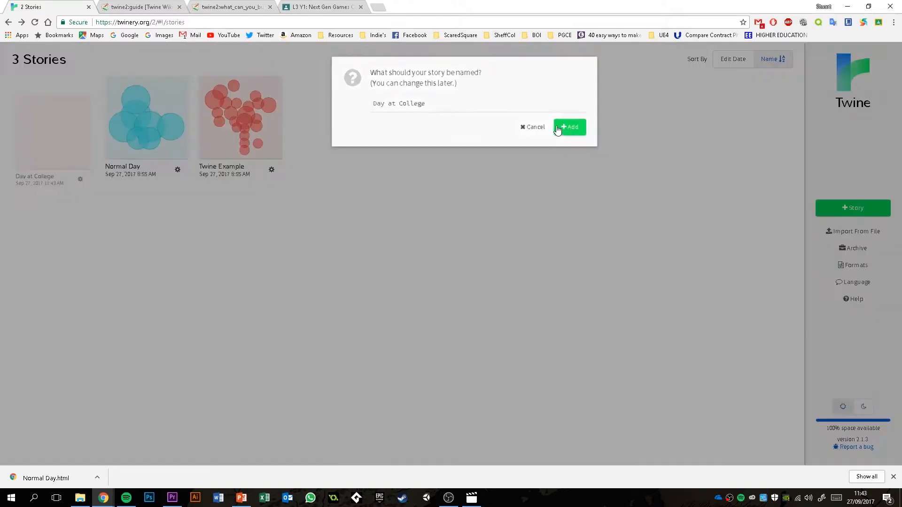
# - Open the story's untitled first passage and retitle it "Start"
pyautogui.doubleClick(408, 204)
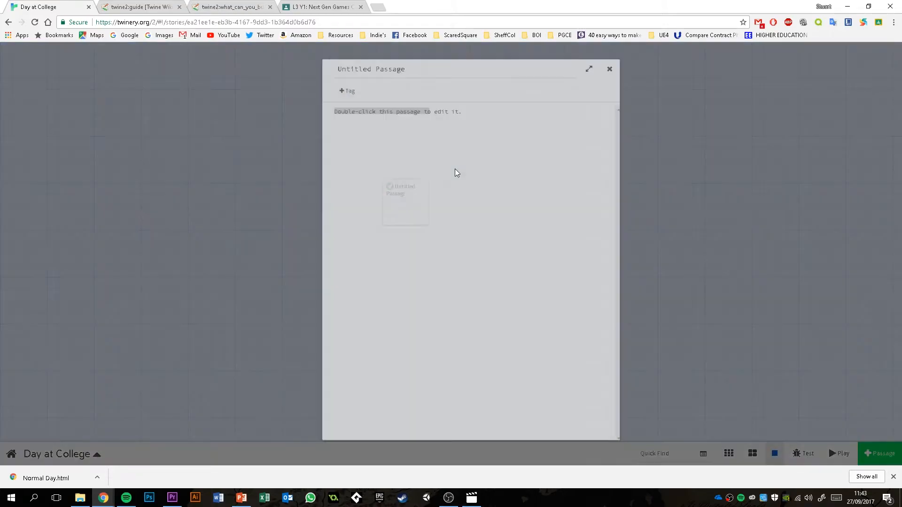
pyautogui.moveTo(396, 58); pyautogui.dragTo(229, 55)
pyautogui.write('Start')
pyautogui.click(443, 128)
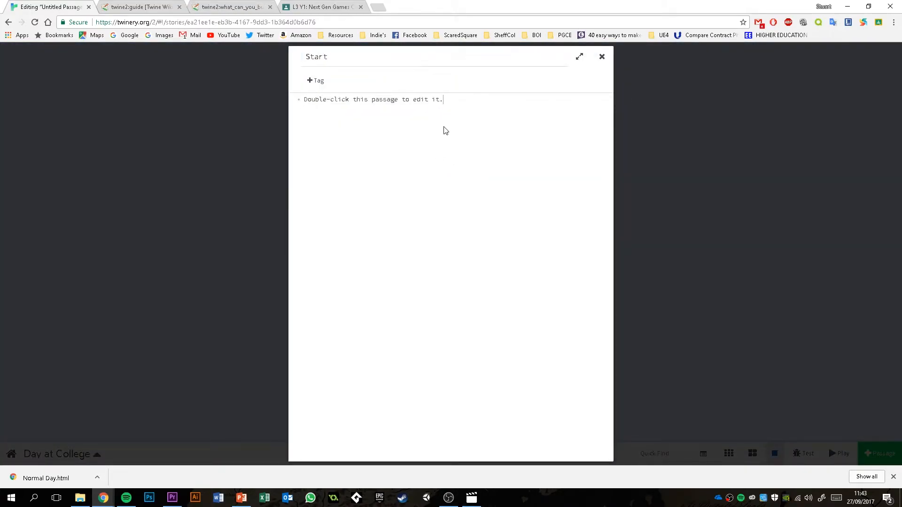
# - Replace the Start passage's placeholder text with "You wake up to the sound of your alarm buzzing."
pyautogui.moveTo(454, 109); pyautogui.dragTo(232, 80)
pyautogui.doubleClick(450, 102)
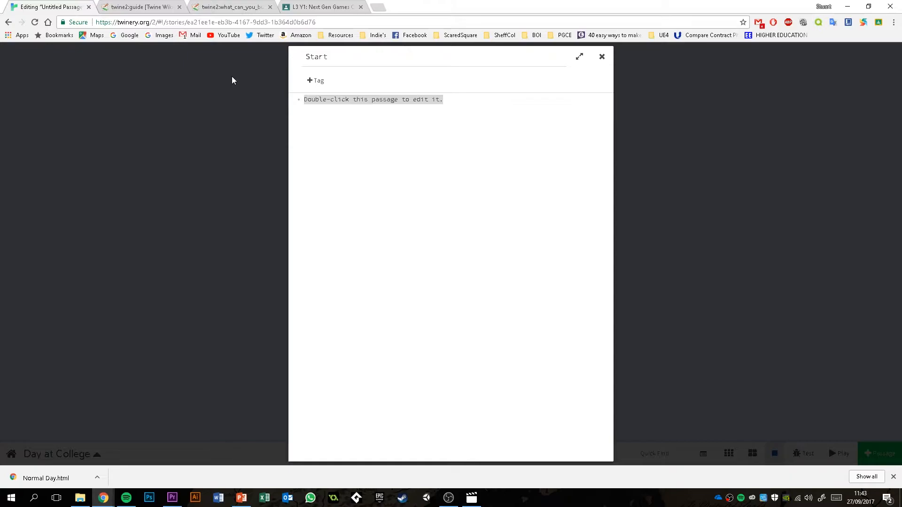
pyautogui.write('Y')
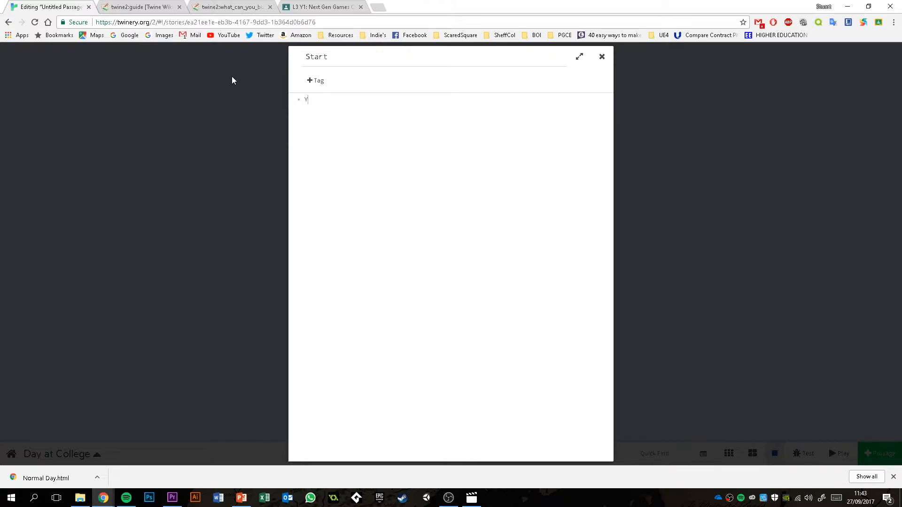
pyautogui.write('ou wake up to the sound of your alarm buzzing')
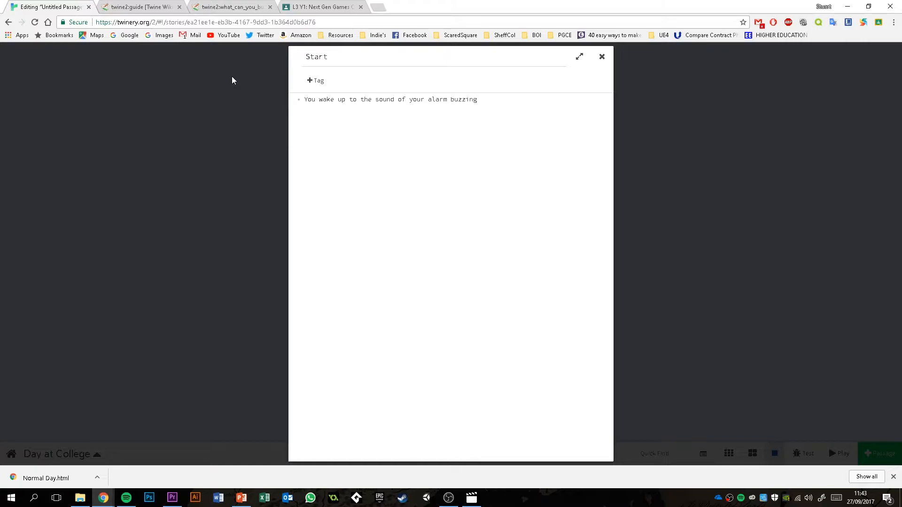
pyautogui.write('.  [[Hit Snooze]]')
# - Add the links [[Hit Snooze]] and [[Get Up]] below the alarm text, close the passage, and space the two linked passages apart
pyautogui.press('Return')
pyautogui.write('[[Get Up]]')
pyautogui.click(601, 57)
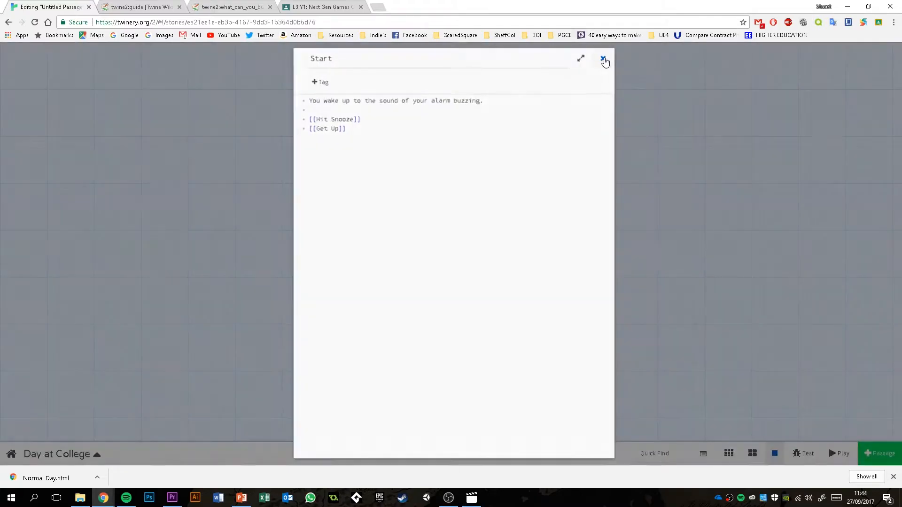
pyautogui.moveTo(370, 278); pyautogui.dragTo(359, 278)
pyautogui.moveTo(451, 288); pyautogui.dragTo(467, 291)
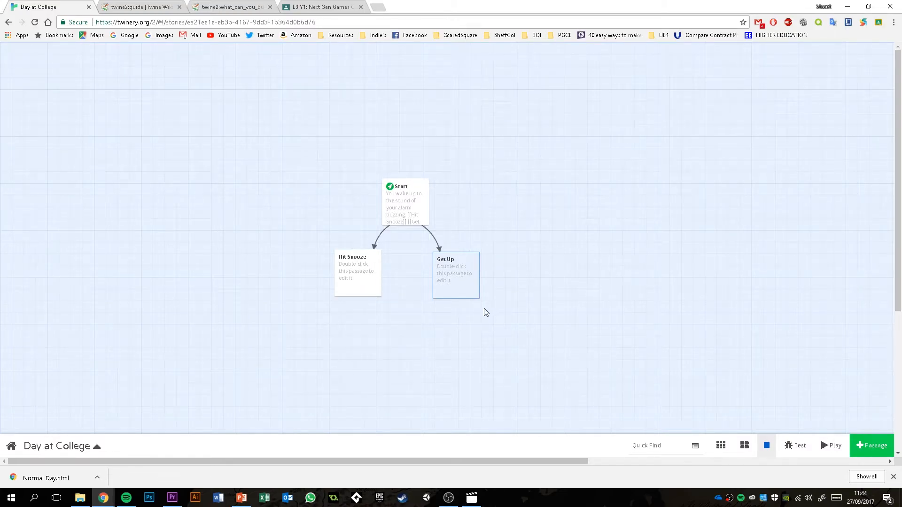
# - Reopen the Start passage and append "You are currently 0 minutes late to college." to the alarm sentence
pyautogui.doubleClick(407, 204)
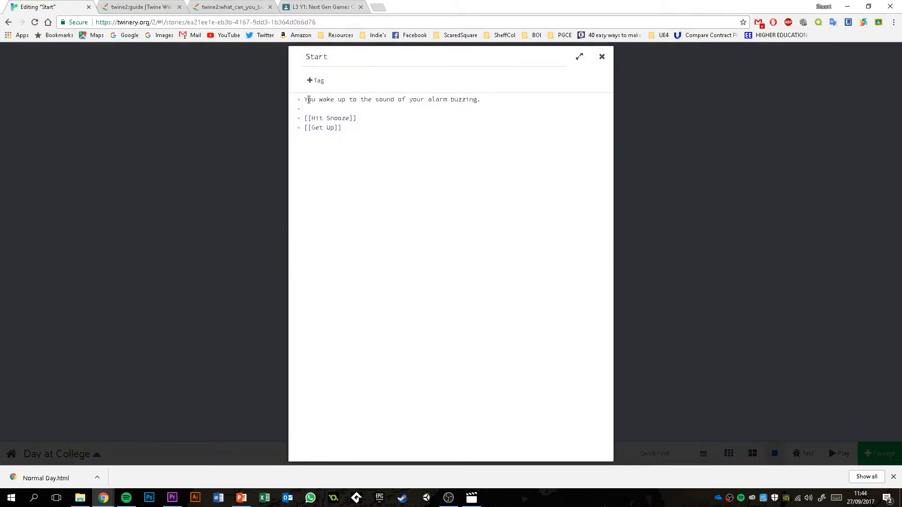
pyautogui.write('You are xcurrently 0 mins')
pyautogui.press('BackSpace')
pyautogui.press('BackSpace')
pyautogui.press('BackSpace')
pyautogui.write('inutes late to college.')
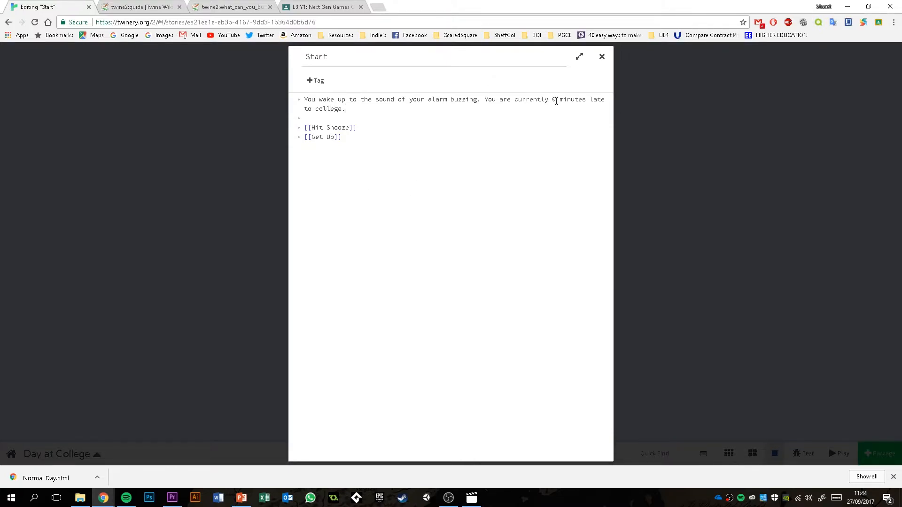
pyautogui.doubleClick(555, 100)
pyautogui.click(555, 120)
pyautogui.doubleClick(554, 99)
pyautogui.click(551, 136)
pyautogui.hotkey('alt', 'Tab')
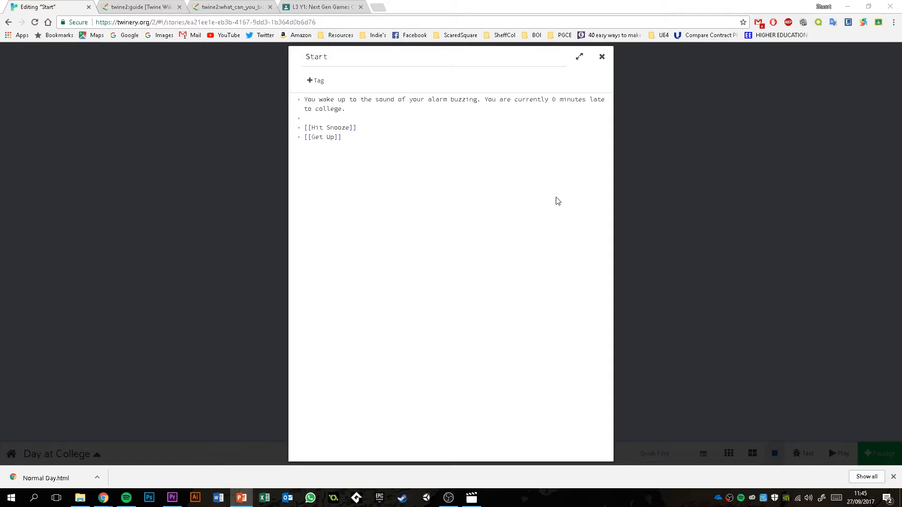
# - Insert the line "(set: $MinutesLate to 0)" above the Start passage's story text
pyautogui.click(305, 102)
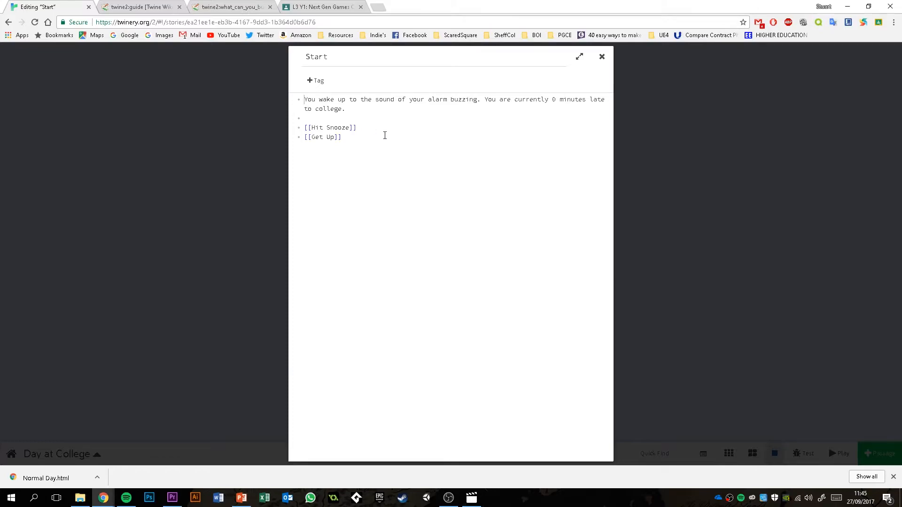
pyautogui.press('Return')
pyautogui.press('Up')
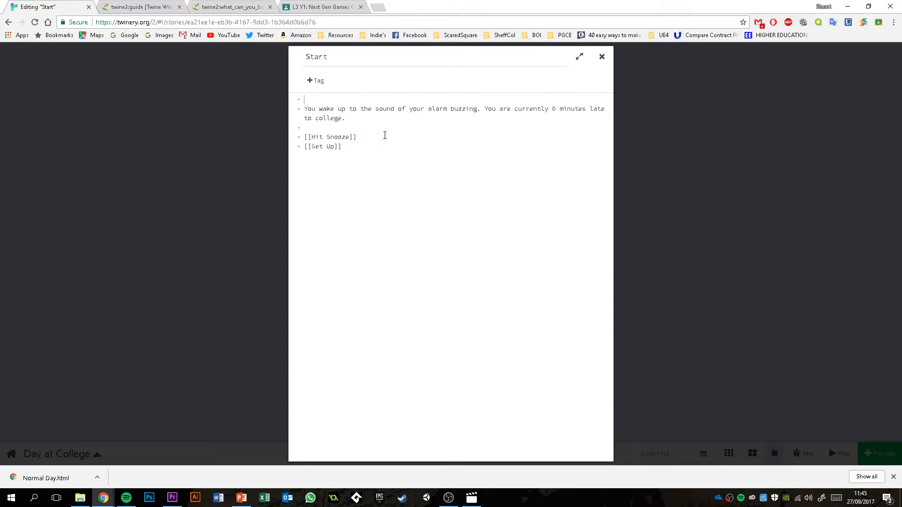
pyautogui.write('(set:')
pyautogui.write('$')
pyautogui.write('MinutesLate to 0)')
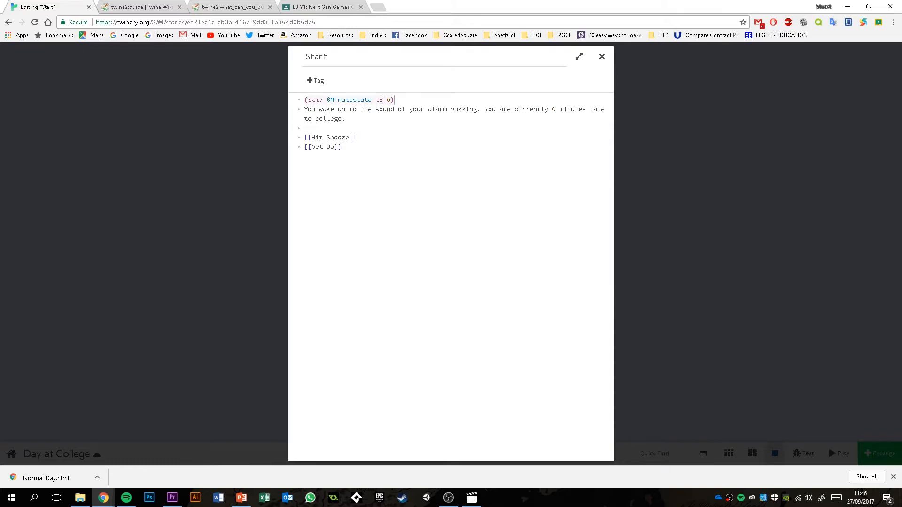
pyautogui.click(304, 100)
pyautogui.moveTo(399, 101); pyautogui.dragTo(393, 101)
pyautogui.click(413, 99)
pyautogui.moveTo(323, 100); pyautogui.dragTo(310, 101)
pyautogui.click(322, 101)
# - Close the Start passage, play the story to check its opening text, and close the preview
pyautogui.click(601, 57)
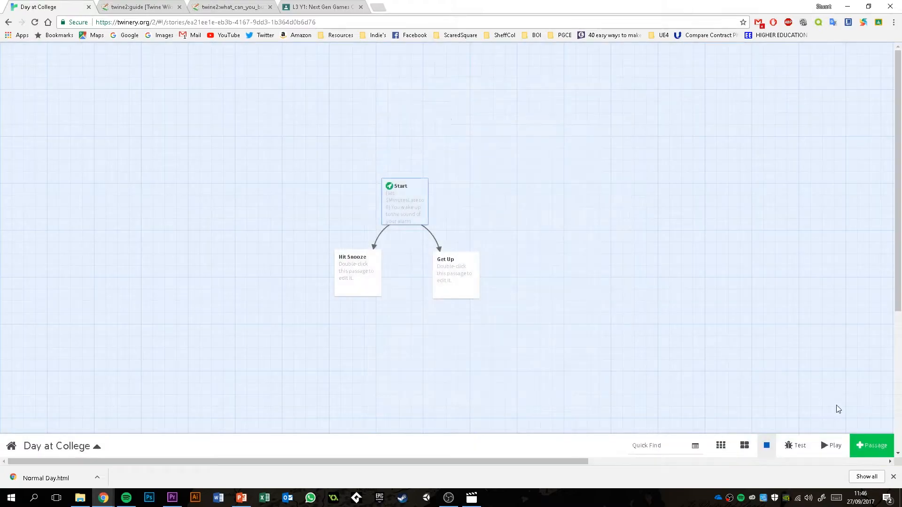
pyautogui.click(828, 449)
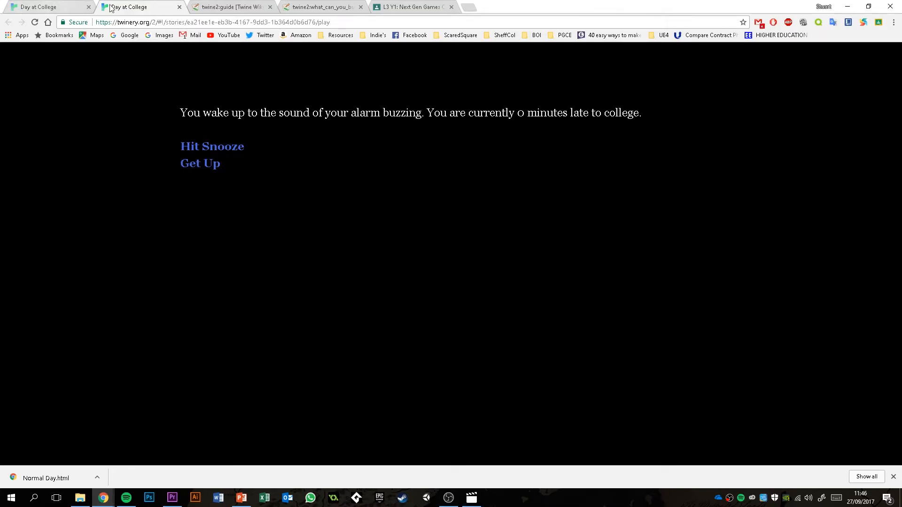
pyautogui.click(179, 7)
# - Reopen the Start passage and replace the number before "minutes late" with the variable $MinutesLate
pyautogui.doubleClick(402, 201)
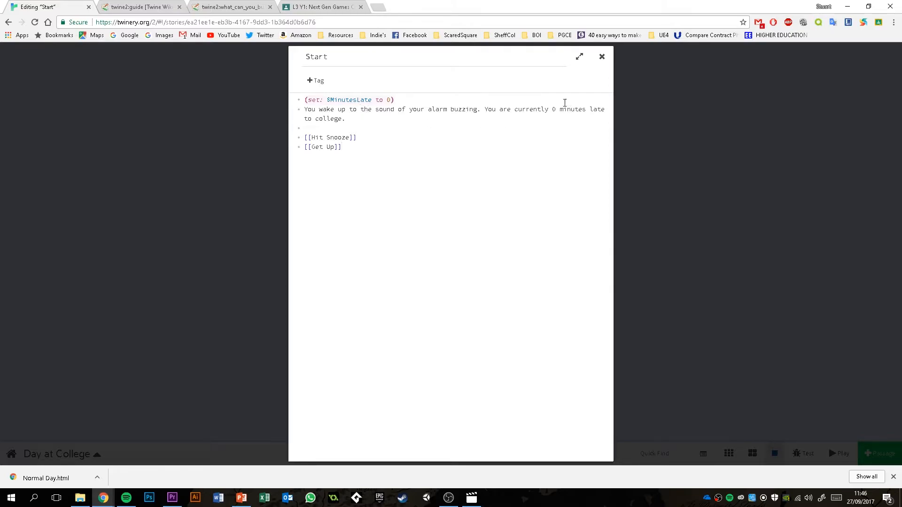
pyautogui.moveTo(372, 99); pyautogui.dragTo(329, 98)
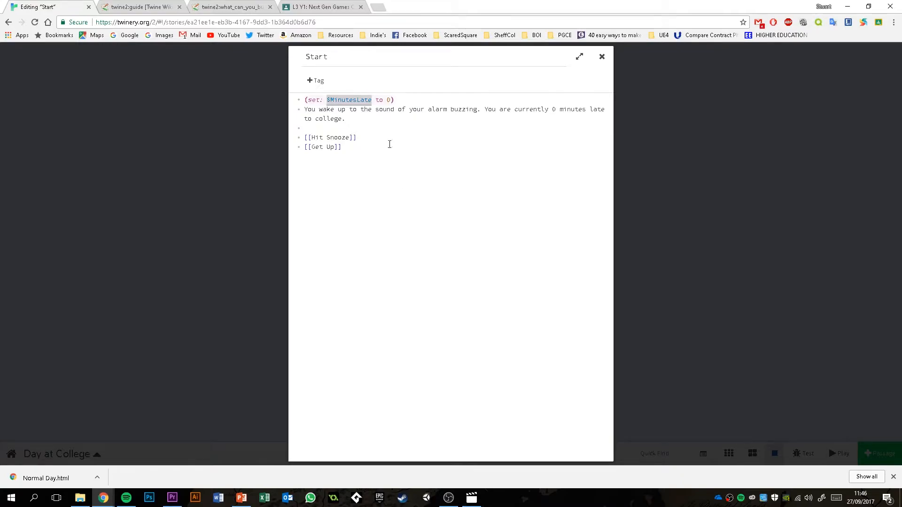
pyautogui.doubleClick(554, 109)
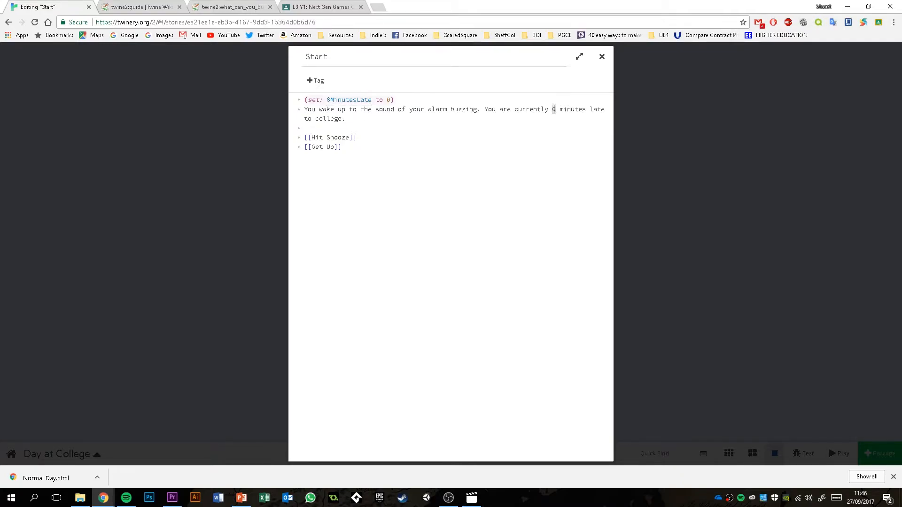
pyautogui.click(479, 128)
pyautogui.moveTo(374, 119); pyautogui.dragTo(273, 107)
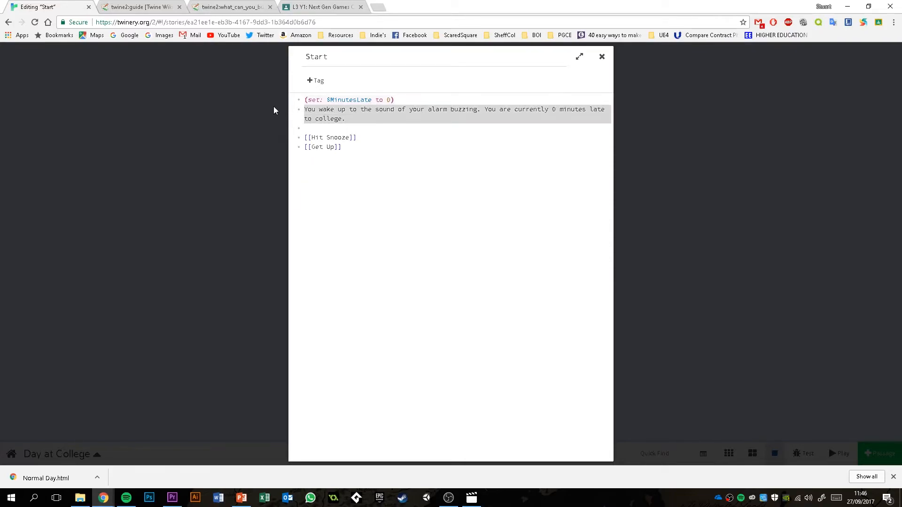
pyautogui.click(426, 140)
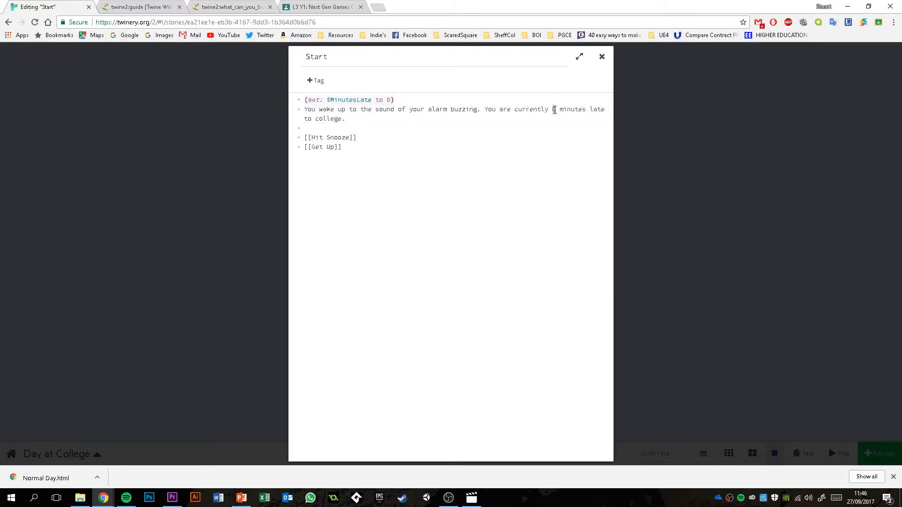
pyautogui.moveTo(372, 100); pyautogui.dragTo(327, 102)
pyautogui.hotkey('ctrl', 'c')
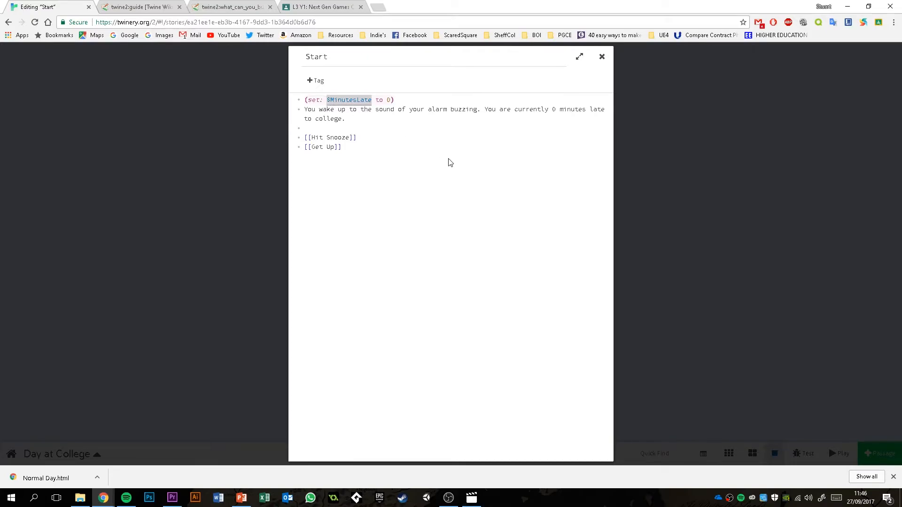
pyautogui.click(554, 109)
pyautogui.hotkey('ctrl', 'v')
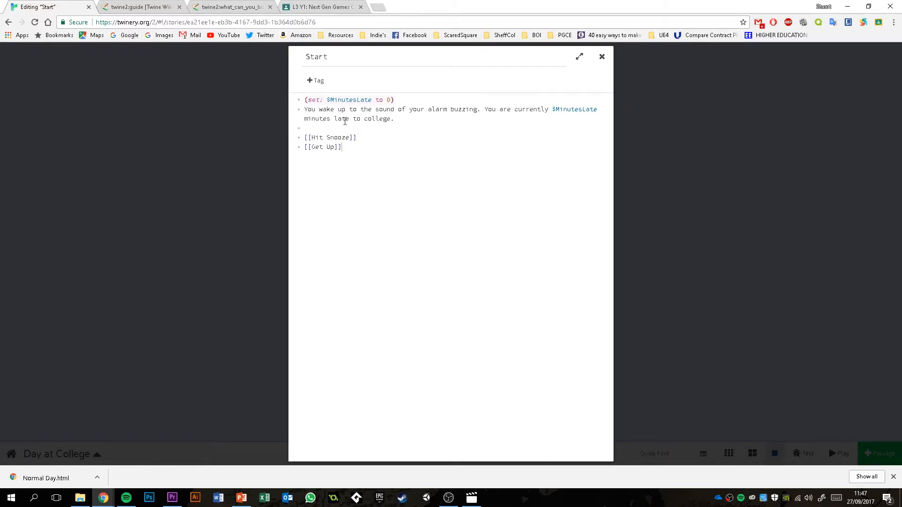
pyautogui.moveTo(549, 109); pyautogui.dragTo(600, 110)
pyautogui.click(559, 132)
pyautogui.click(554, 110)
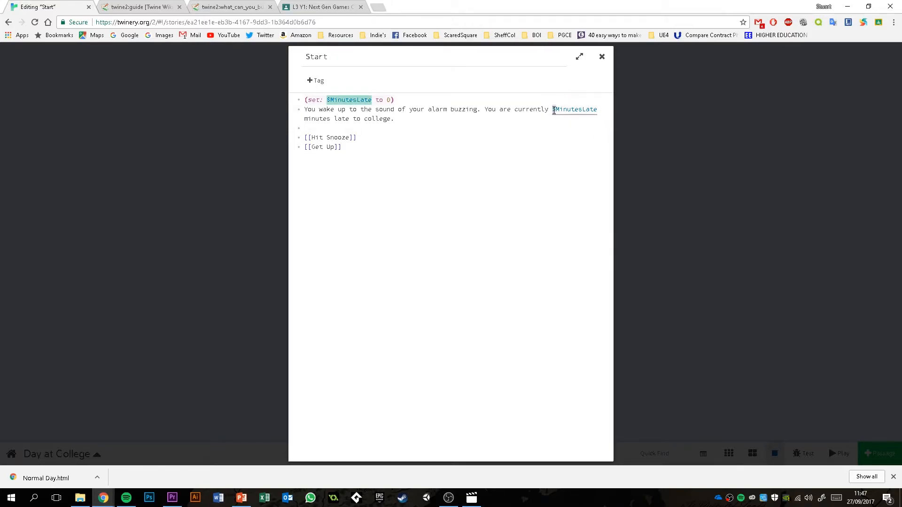
pyautogui.click(562, 139)
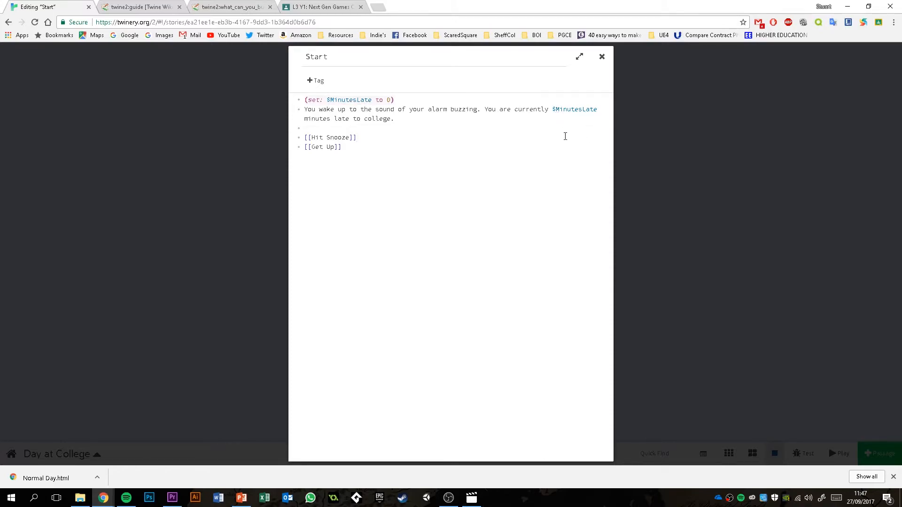
pyautogui.click(554, 110)
pyautogui.click(589, 130)
# - Change the value assigned to $MinutesLate in the set line to 10
pyautogui.doubleClick(390, 100)
pyautogui.write('10')
pyautogui.click(426, 148)
# - Close the passage, play the story to check the displayed minutes late, and close the preview
pyautogui.click(617, 65)
pyautogui.click(838, 454)
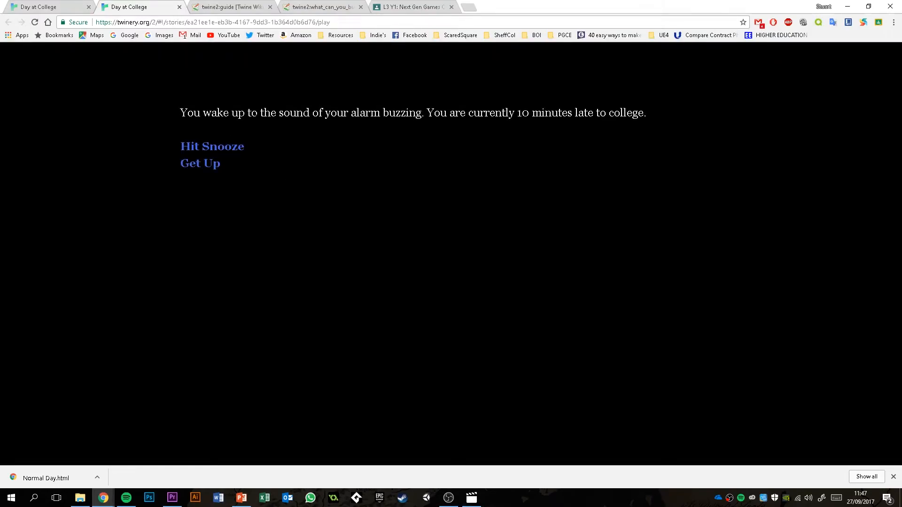
pyautogui.click(179, 7)
# - Reopen the Start passage and rename the variable in the set line to $Minutes_Late
pyautogui.doubleClick(420, 209)
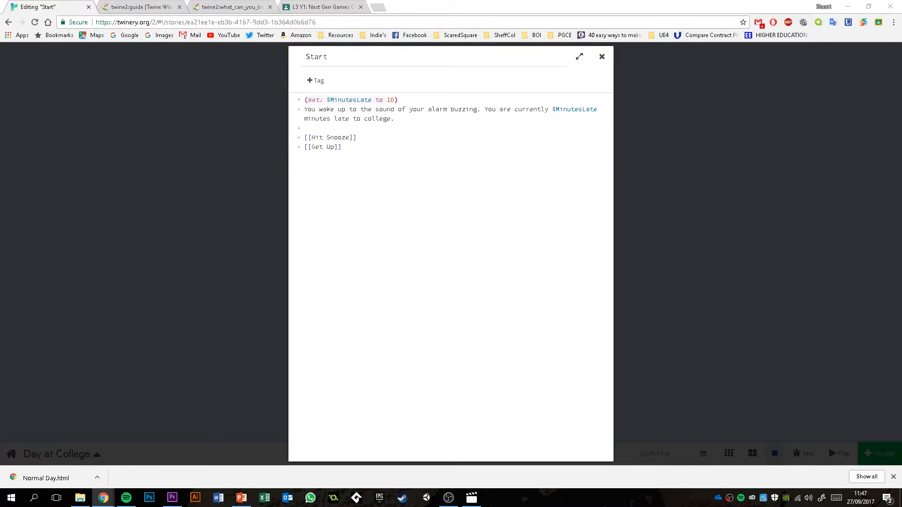
pyautogui.hotkey('alt', 'Tab')
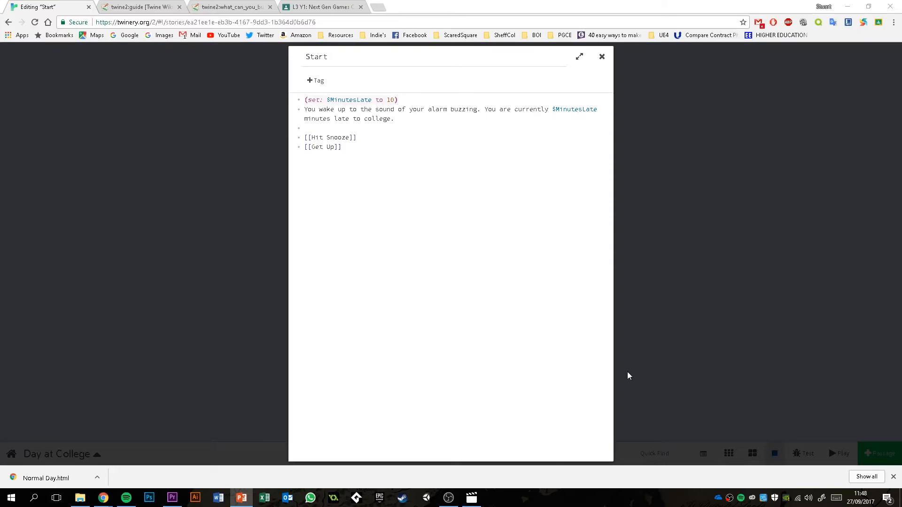
pyautogui.click(358, 100)
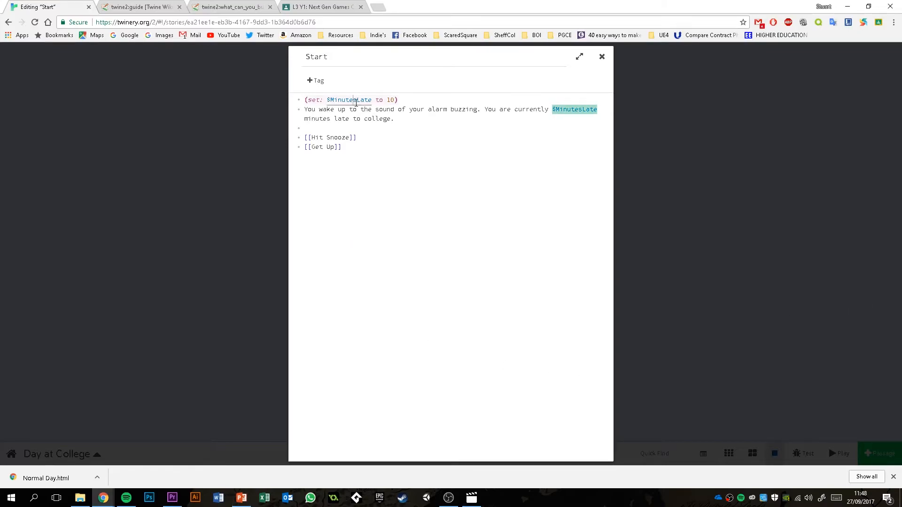
pyautogui.write('_')
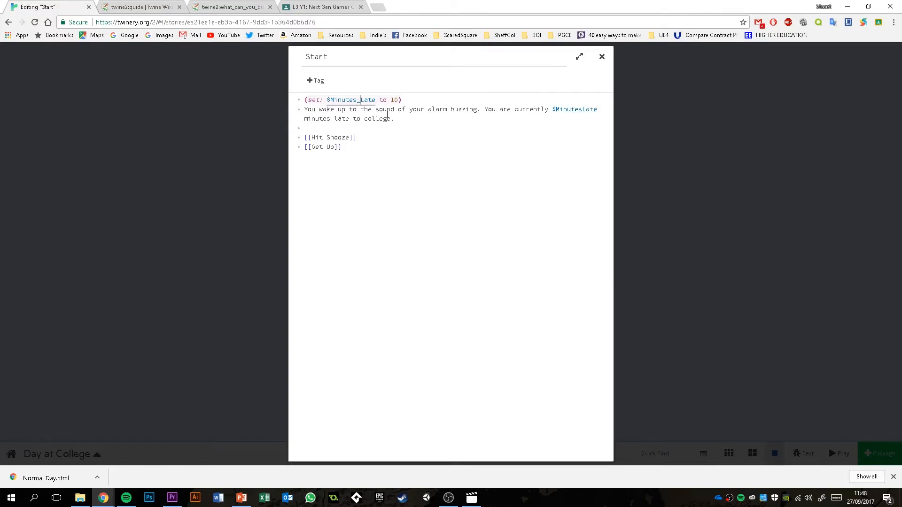
pyautogui.press('BackSpace')
pyautogui.press('BackSpace')
pyautogui.write('_')
pyautogui.hotkey('alt', 'Tab')
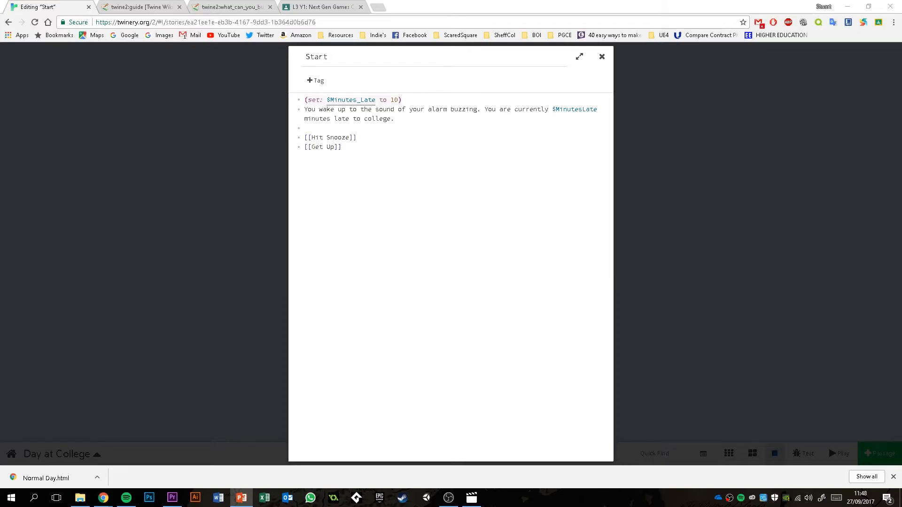
# - Replace "to" with "=" in the set line so it reads "(set: $Minutes_Late = 10)", and close the passage
pyautogui.click(383, 101)
pyautogui.write('=')
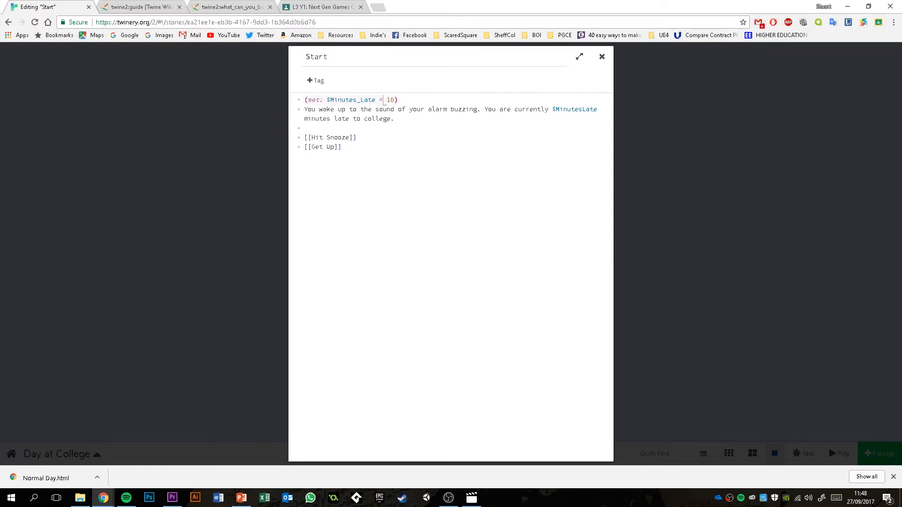
pyautogui.hotkey('alt', 'Tab')
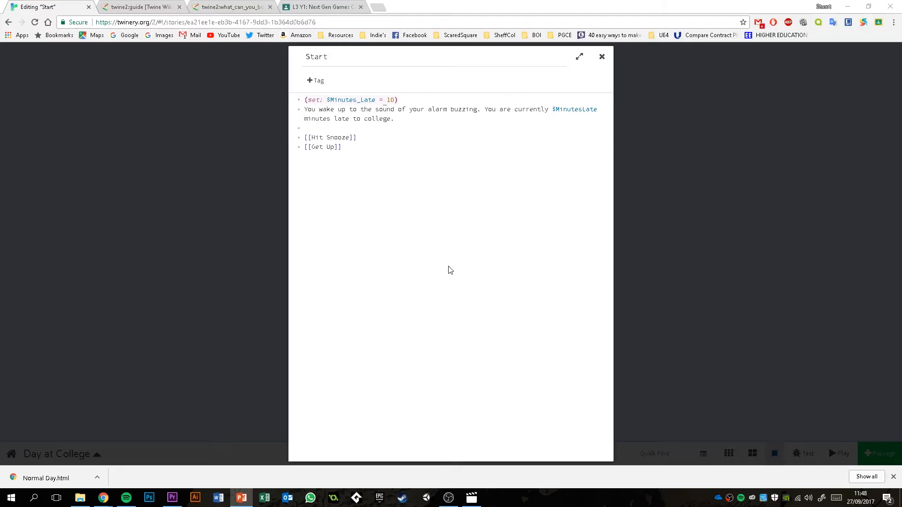
pyautogui.click(602, 56)
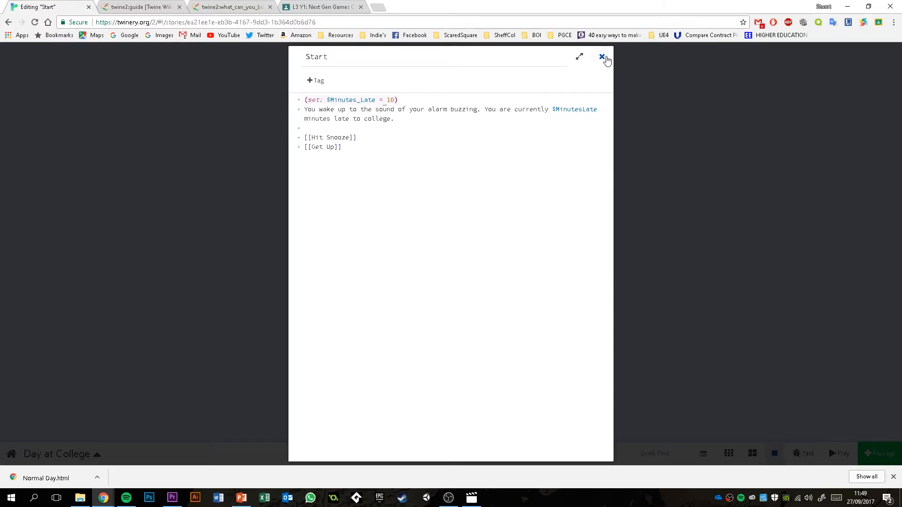
# - Reposition the Start, Hit Snooze and Get Up passages on the story map to space them out
pyautogui.moveTo(396, 216); pyautogui.dragTo(395, 200)
pyautogui.moveTo(355, 277)
pyautogui.moveTo(354, 277); pyautogui.dragTo(346, 277)
pyautogui.moveTo(453, 277); pyautogui.dragTo(460, 277)
pyautogui.moveTo(412, 207)
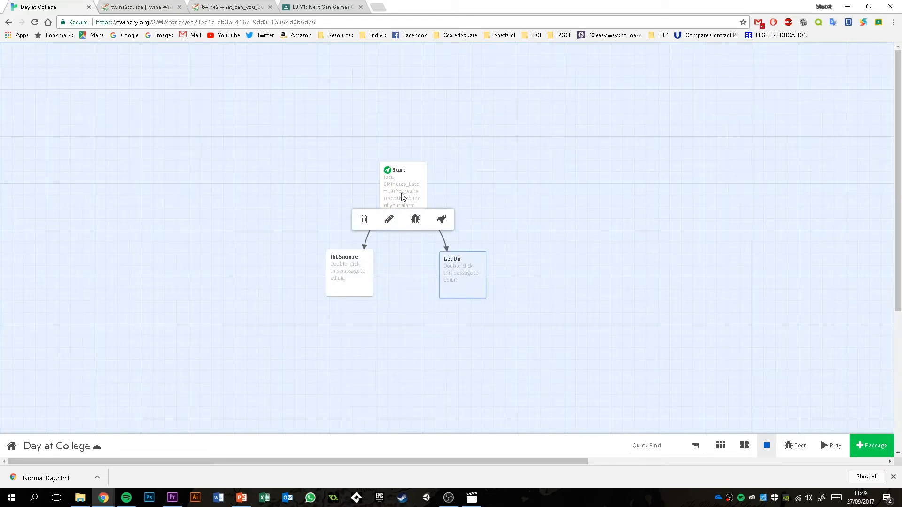
# - Open the Start passage, set the value assigned to $Minutes_Late to 0, and close the passage
pyautogui.doubleClick(401, 190)
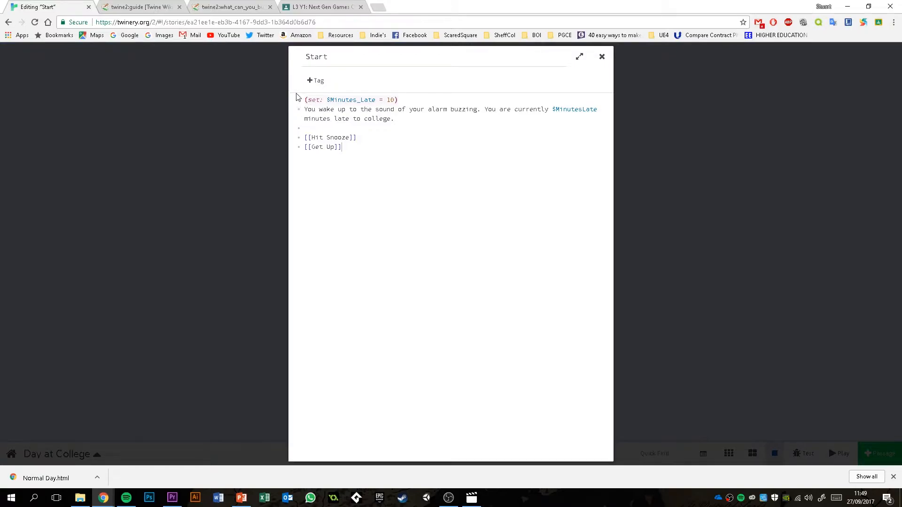
pyautogui.doubleClick(390, 101)
pyautogui.write('0')
pyautogui.click(338, 161)
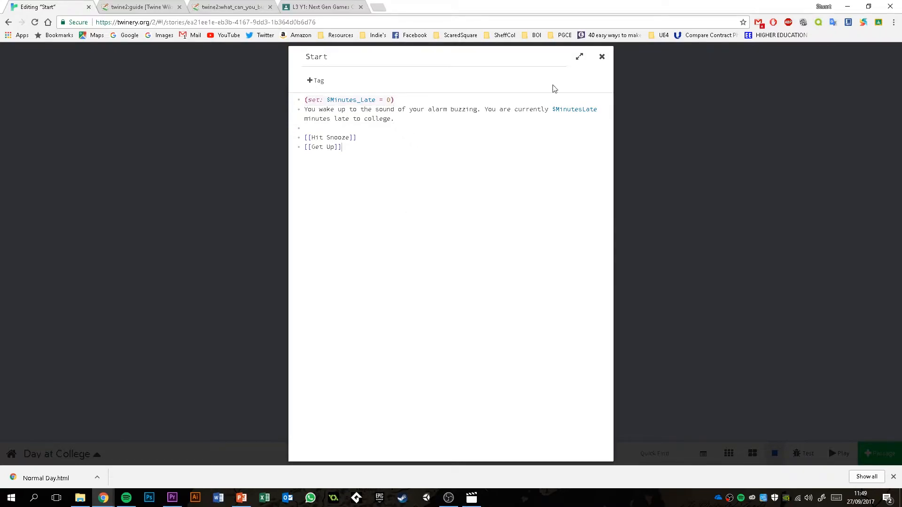
pyautogui.click(603, 57)
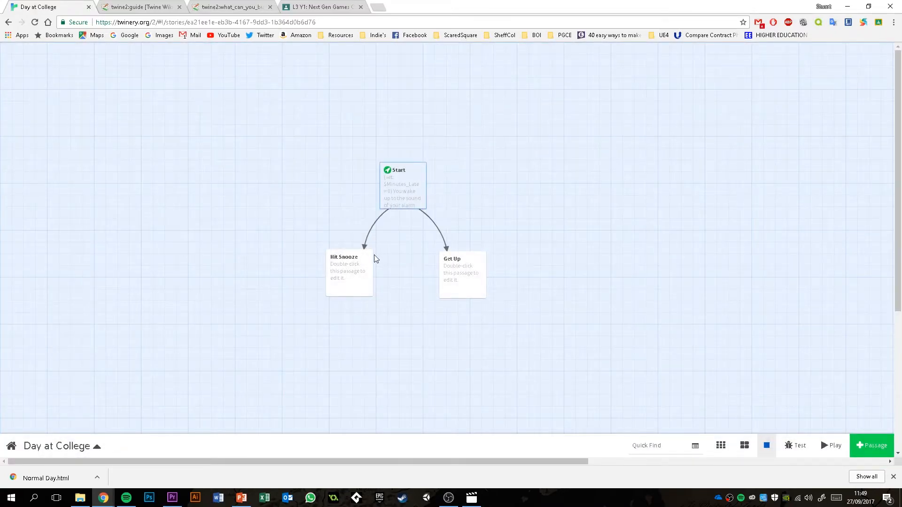
# - Move the Hit Snooze passage farther out and replace its placeholder text with "You want 5 more minutes of sleep."
pyautogui.moveTo(354, 274); pyautogui.dragTo(336, 265)
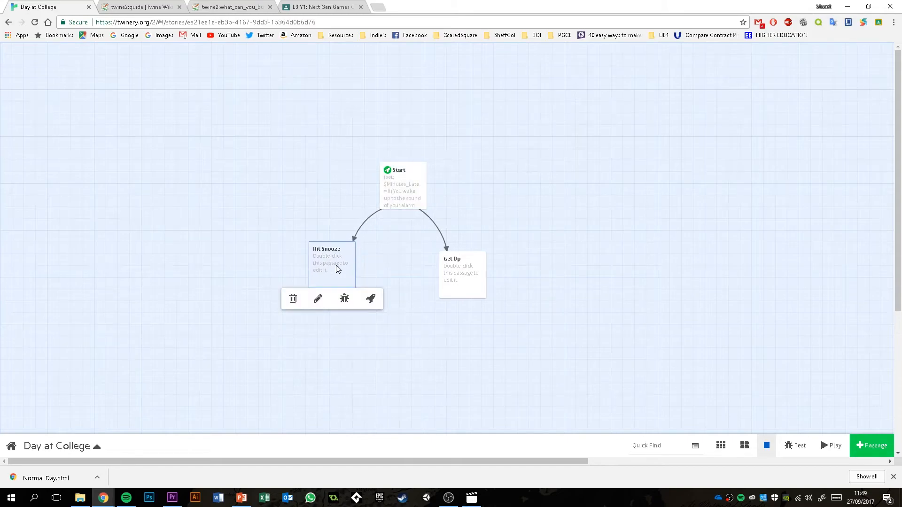
pyautogui.doubleClick(333, 257)
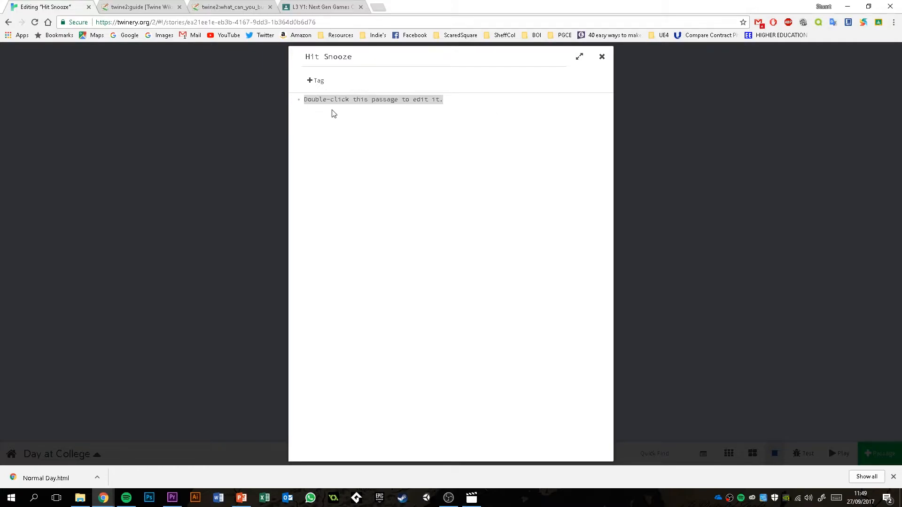
pyautogui.press('BackSpace')
pyautogui.write('Y')
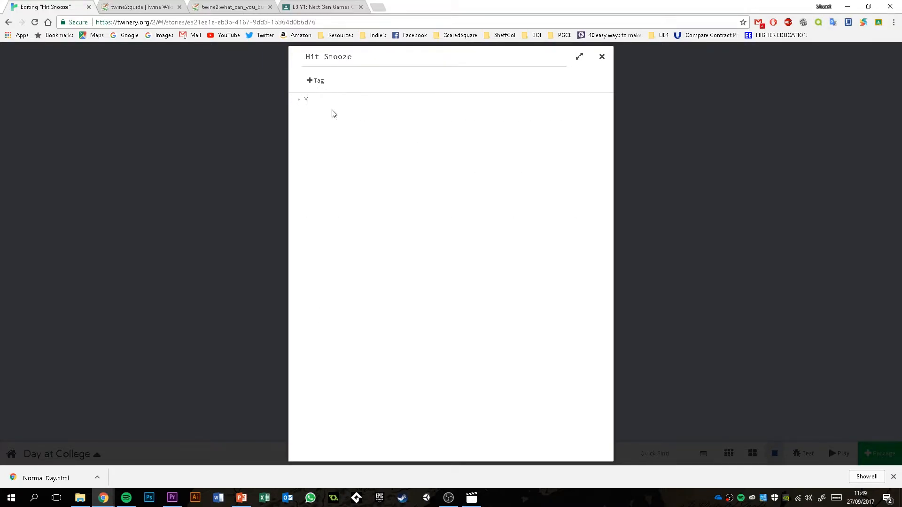
pyautogui.write('ou want 5 more minutes of sleep.')
# - Add the link "[[Hit Snooze|Start]]" two lines below the sentence in Hit Snooze and close the passage
pyautogui.press('Return')
pyautogui.press('Return')
pyautogui.write('[[Hit Snooze')
pyautogui.write(']]')
pyautogui.press('Left')
pyautogui.press('Left')
pyautogui.press('Left')
pyautogui.press('Left')
pyautogui.press('Left')
pyautogui.press('Right')
pyautogui.press('Right')
pyautogui.press('Right')
pyautogui.press('Right')
pyautogui.press('Right')
pyautogui.press('Right')
pyautogui.press('Right')
pyautogui.press('Right')
pyautogui.write('|Start')
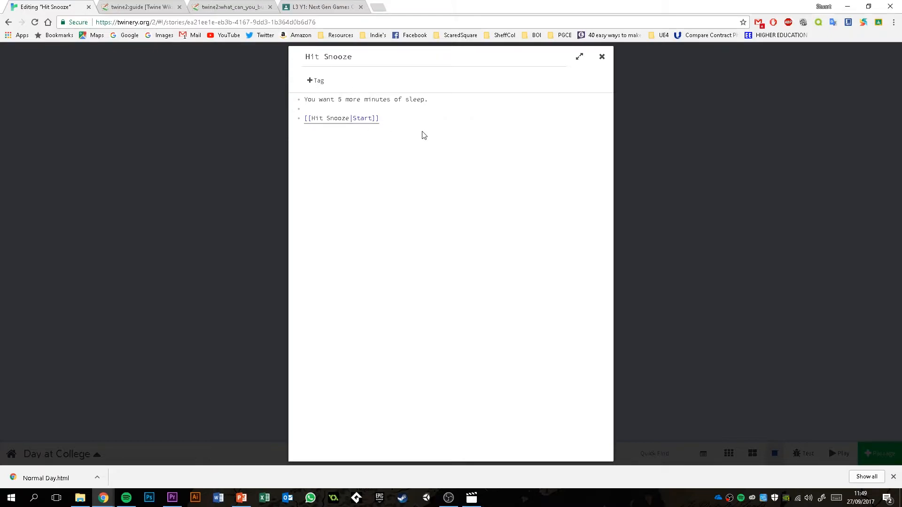
pyautogui.click(602, 57)
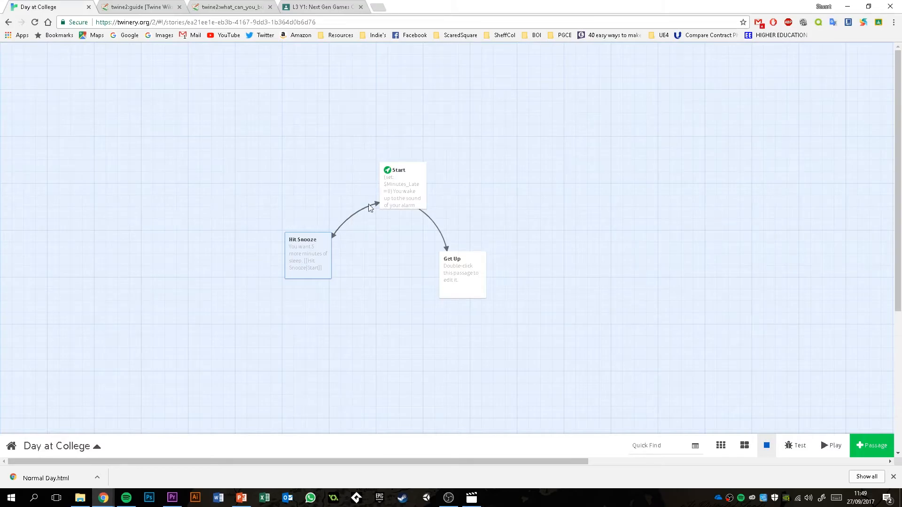
pyautogui.doubleClick(316, 259)
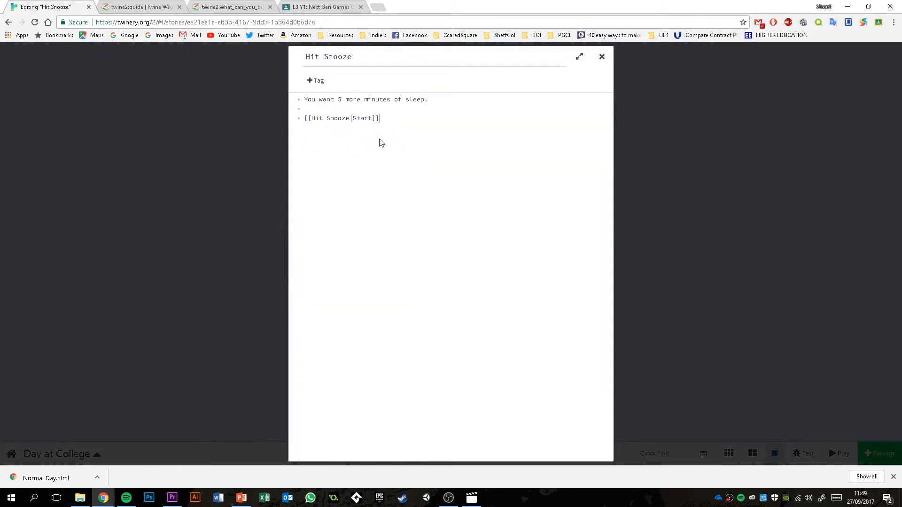
pyautogui.click(602, 56)
pyautogui.doubleClick(403, 195)
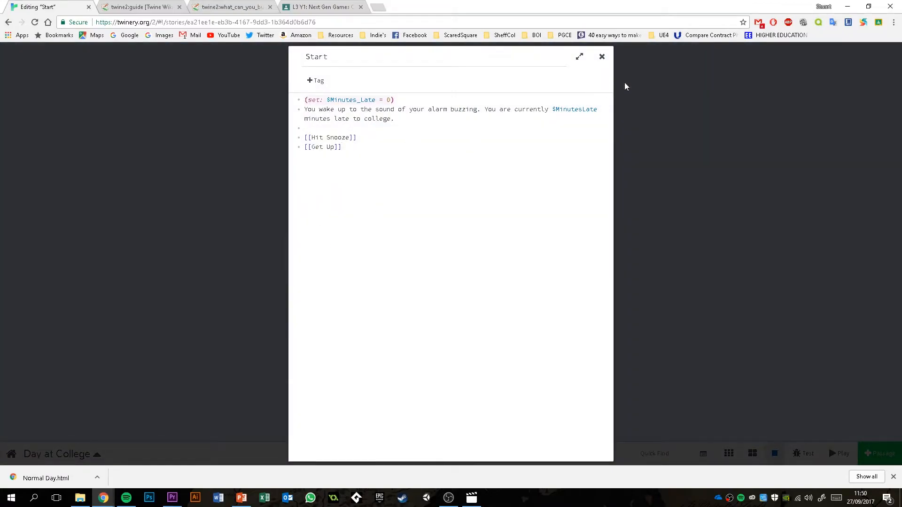
pyautogui.click(602, 56)
# - In the Hit Snooze passage, add "(set: $MinutesLate to $MinutesLate+5)" on the empty line above the link
pyautogui.doubleClick(316, 256)
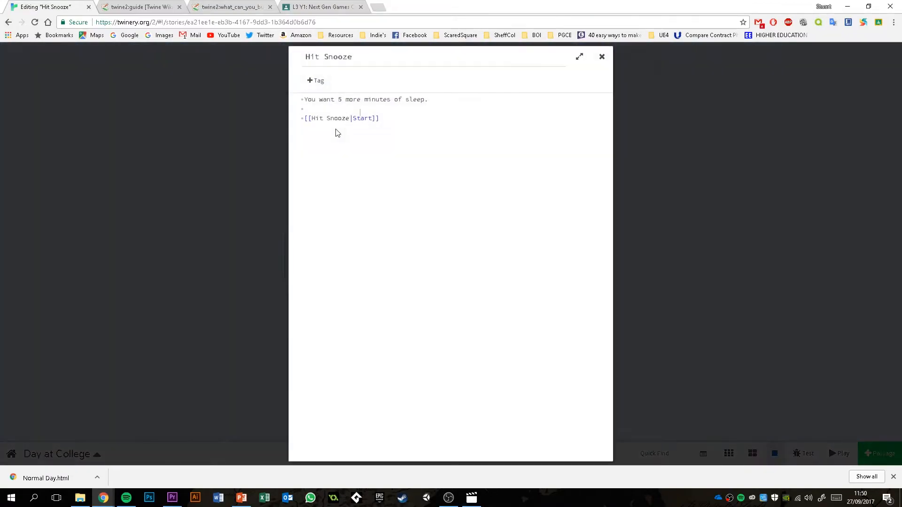
pyautogui.click(314, 109)
pyautogui.write('(set')
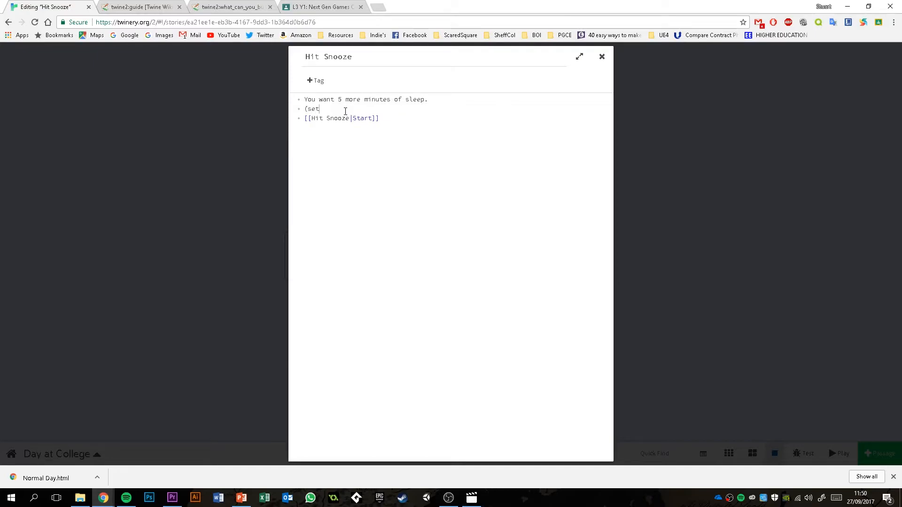
pyautogui.write(': $MinutesLate')
pyautogui.write('to $MinutesLate+5)')
# - Try shortening the set line to "(set: $MinutesLate + 5)" and undo the change
pyautogui.moveTo(431, 109); pyautogui.dragTo(378, 110)
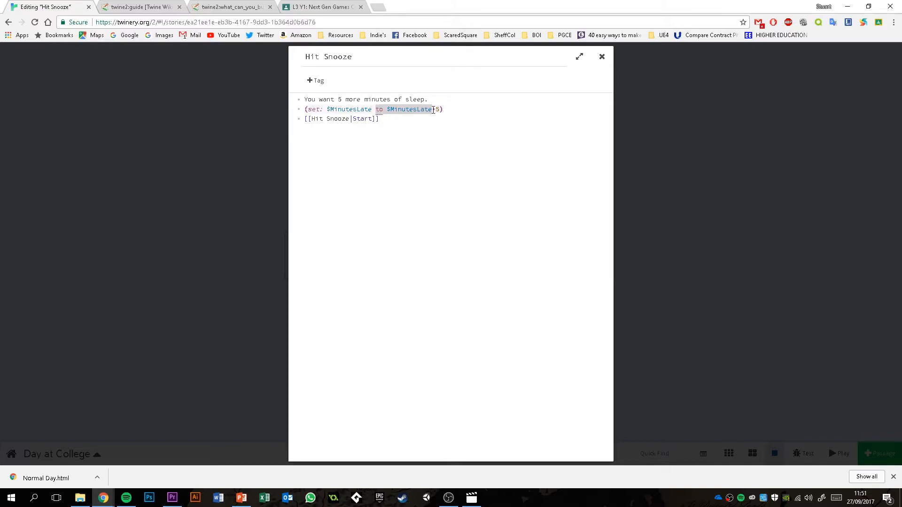
pyautogui.moveTo(436, 109); pyautogui.dragTo(377, 110)
pyautogui.write('+=')
pyautogui.press('BackSpace')
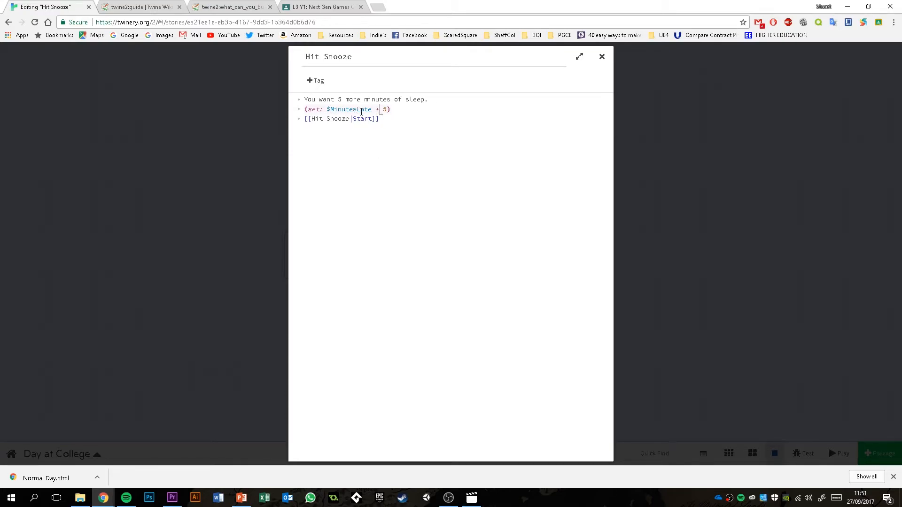
pyautogui.hotkey('ctrl', 'z')
pyautogui.hotkey('ctrl', 'z')
pyautogui.click(459, 130)
pyautogui.moveTo(390, 109); pyautogui.dragTo(439, 109)
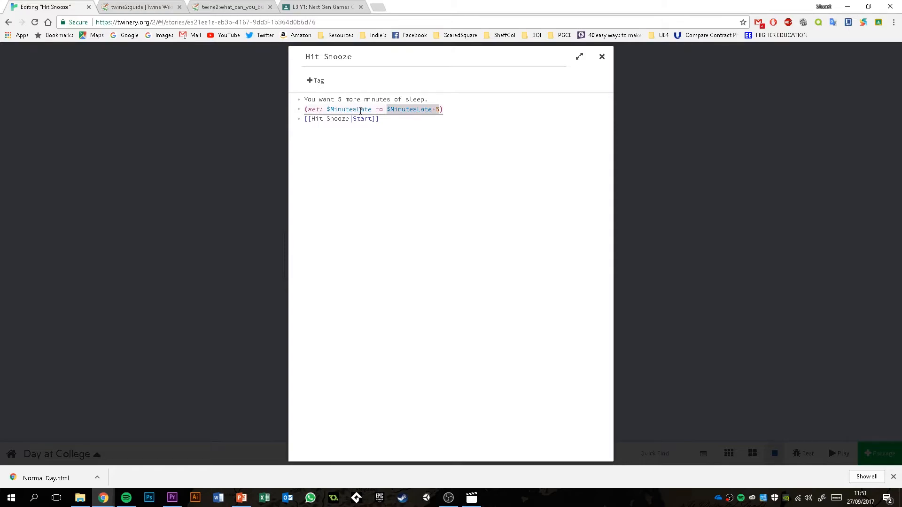
pyautogui.click(404, 115)
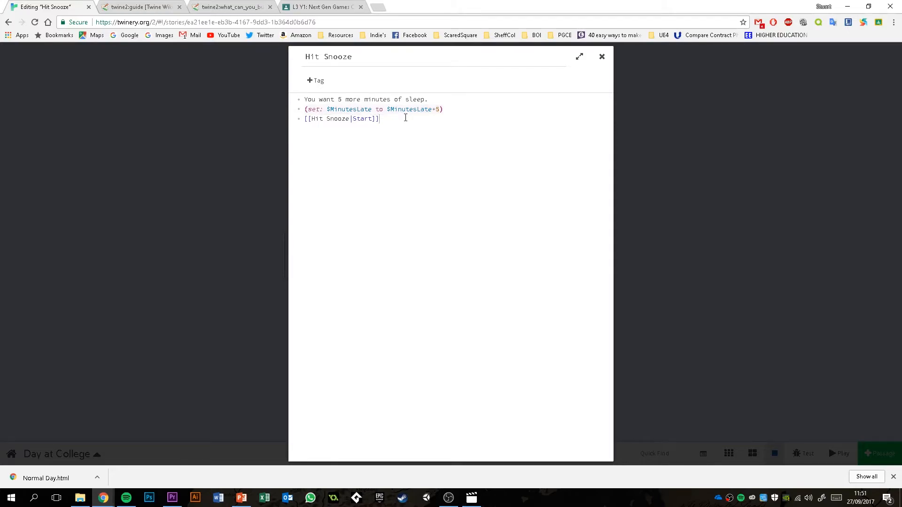
# - Shorten the set line to "(set: $MinutesLate += 5)", close the passage, and reposition Hit Snooze and Get Up on the map
pyautogui.hotkey('ctrl', 'z')
pyautogui.hotkey('ctrl', 'z')
pyautogui.write('=')
pyautogui.click(437, 136)
pyautogui.click(602, 57)
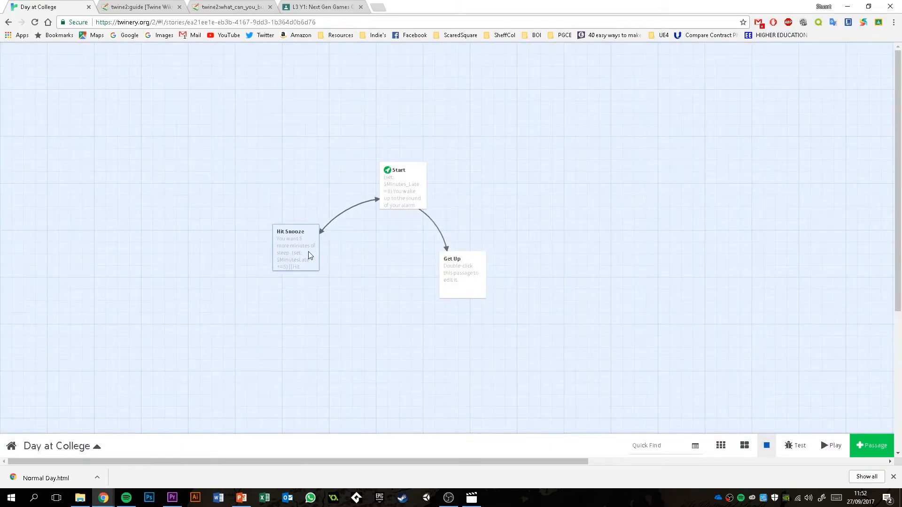
pyautogui.moveTo(321, 266); pyautogui.dragTo(321, 272)
pyautogui.moveTo(451, 279); pyautogui.dragTo(459, 274)
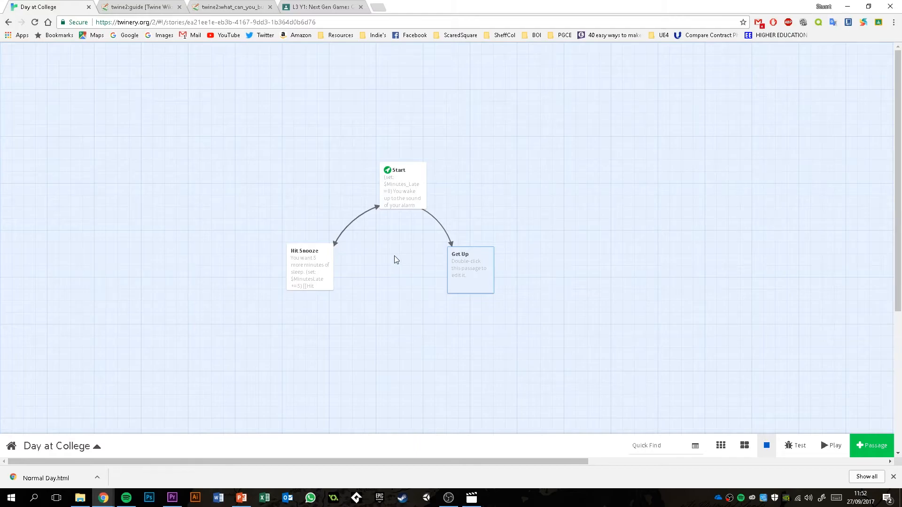
# - Play the story and go through the Hit Snooze loop twice to check how the minutes late change
pyautogui.click(827, 446)
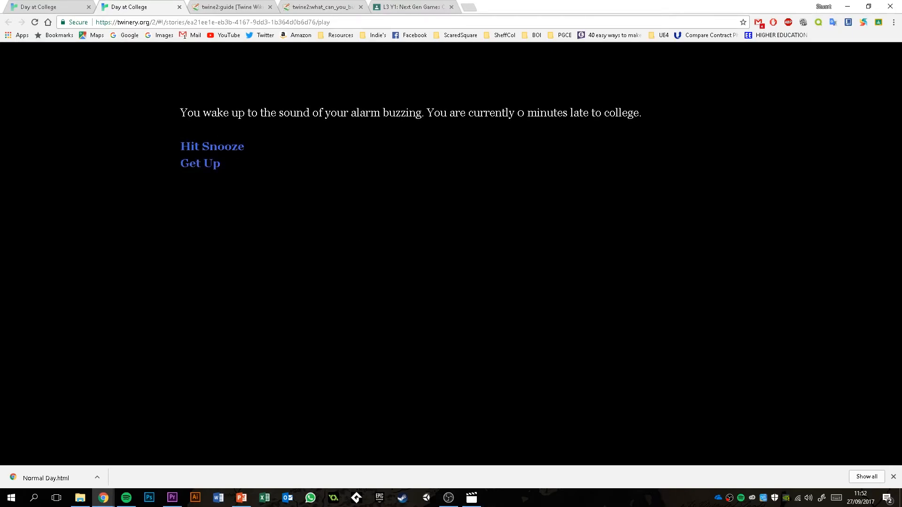
pyautogui.click(202, 149)
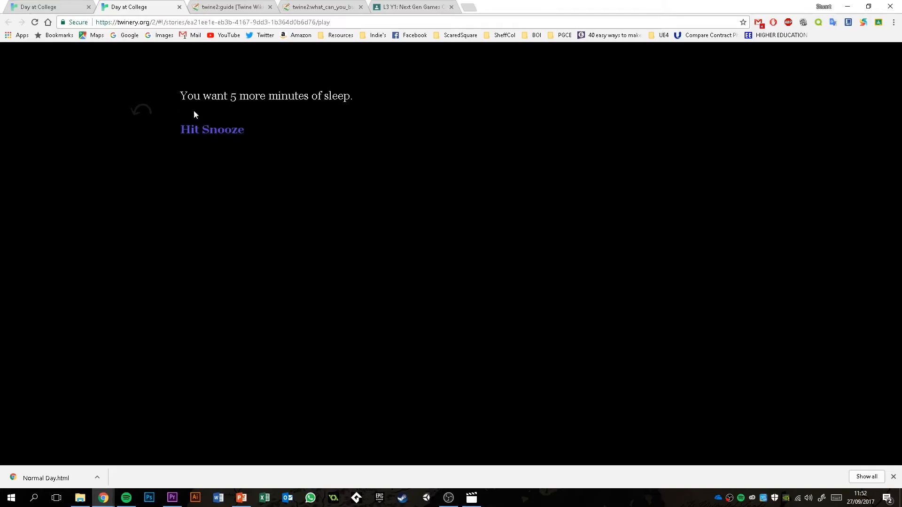
pyautogui.click(223, 134)
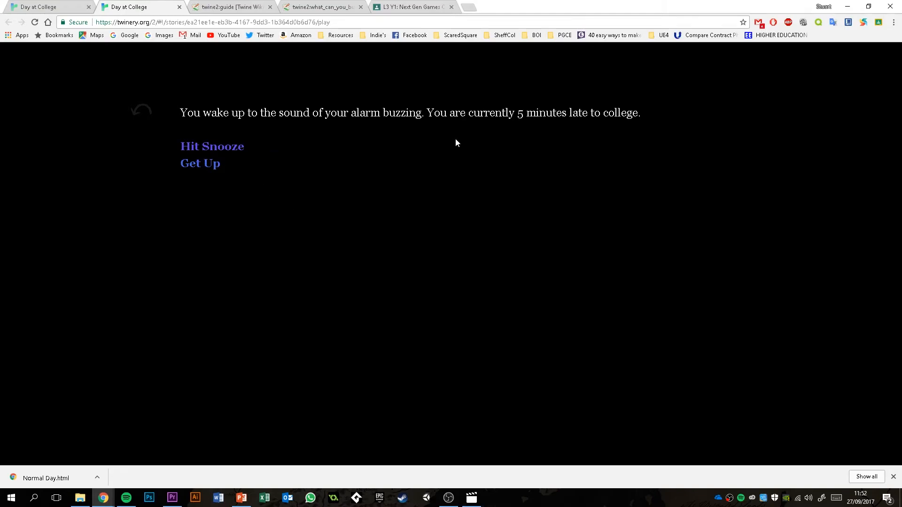
pyautogui.doubleClick(520, 112)
pyautogui.click(212, 153)
pyautogui.click(209, 131)
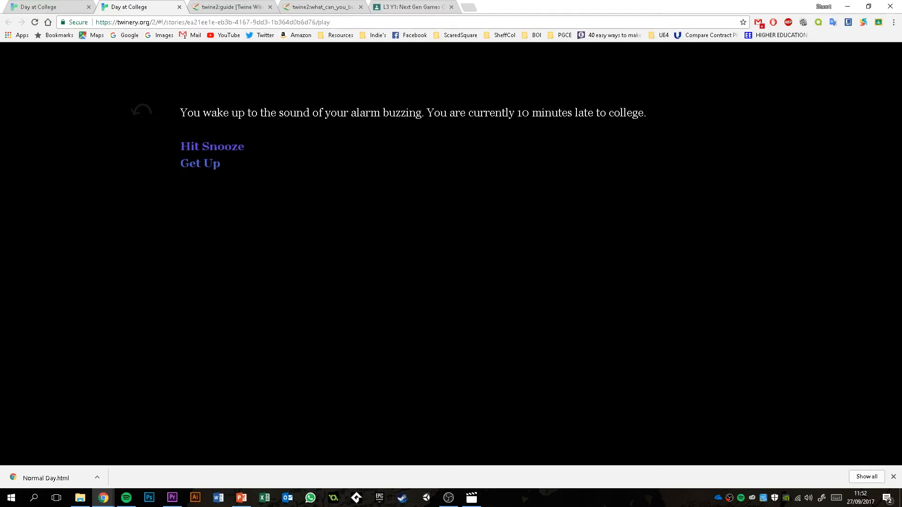
# - Return to the story editor and compare the variable names used in the Start and Hit Snooze passages
pyautogui.click(38, 7)
pyautogui.click(398, 184)
pyautogui.doubleClick(398, 184)
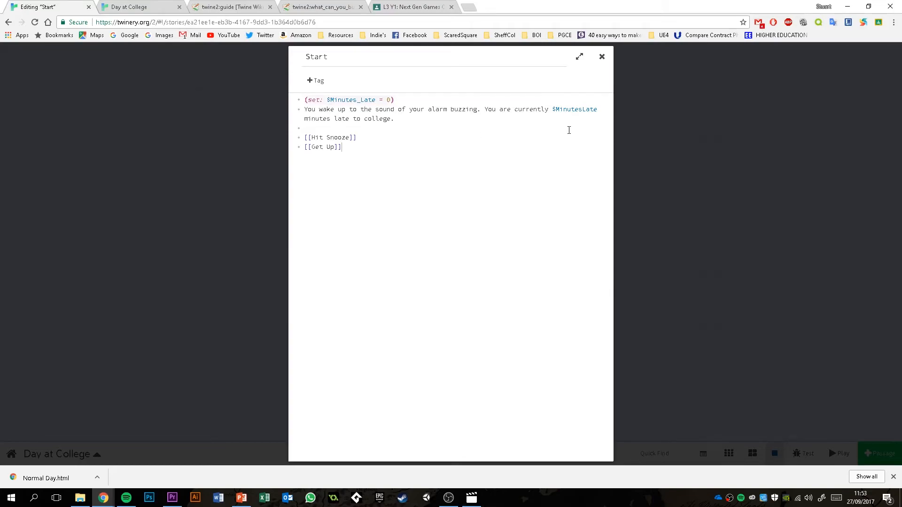
pyautogui.click(583, 109)
pyautogui.moveTo(396, 100); pyautogui.dragTo(298, 101)
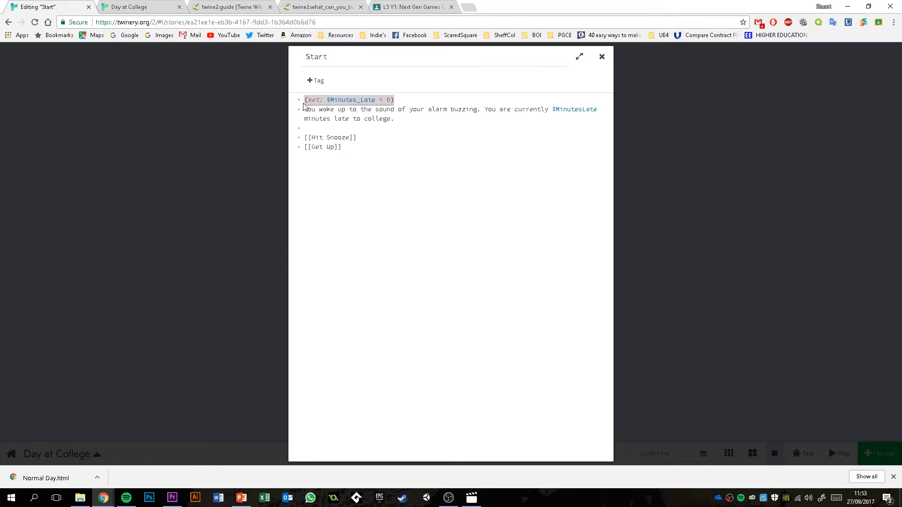
pyautogui.click(379, 177)
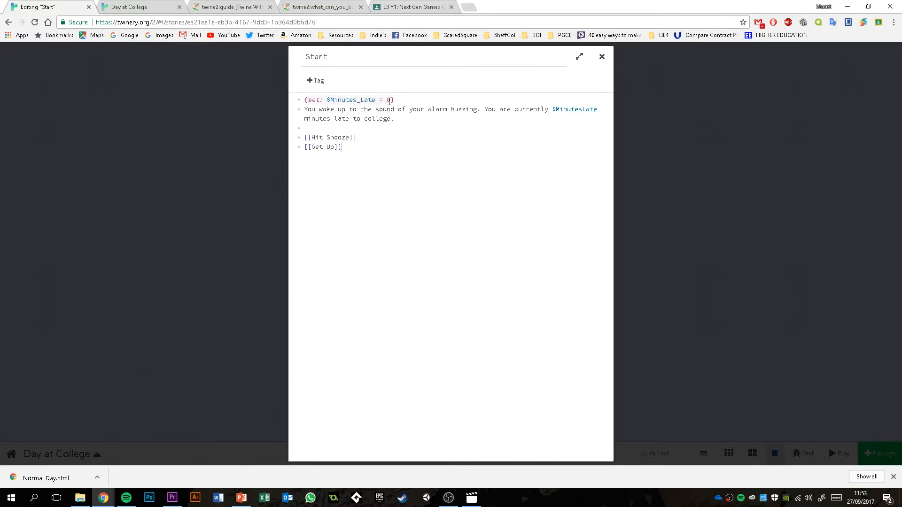
pyautogui.moveTo(397, 100); pyautogui.dragTo(303, 100)
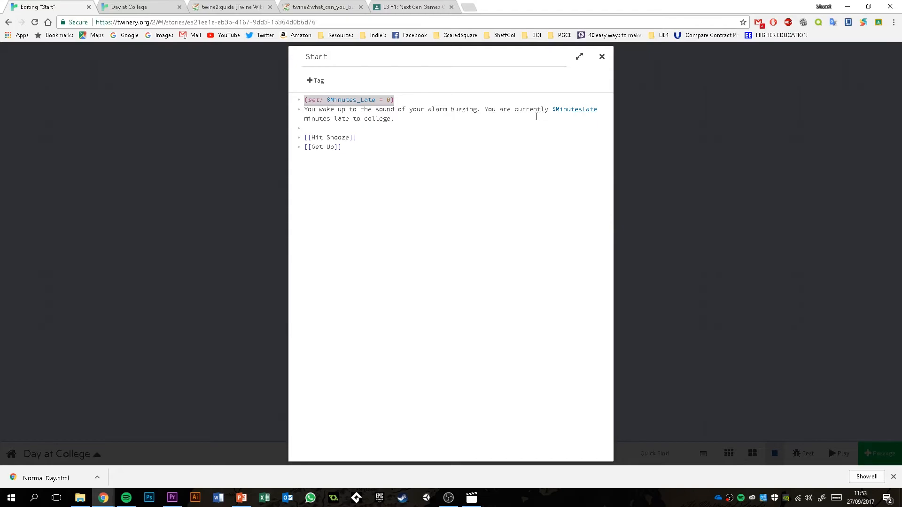
pyautogui.click(392, 177)
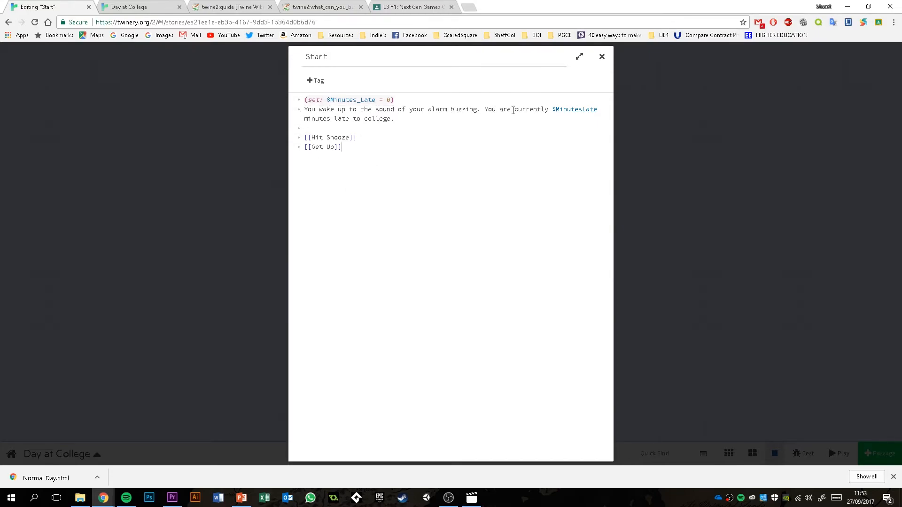
pyautogui.doubleClick(554, 109)
pyautogui.click(361, 101)
pyautogui.click(602, 56)
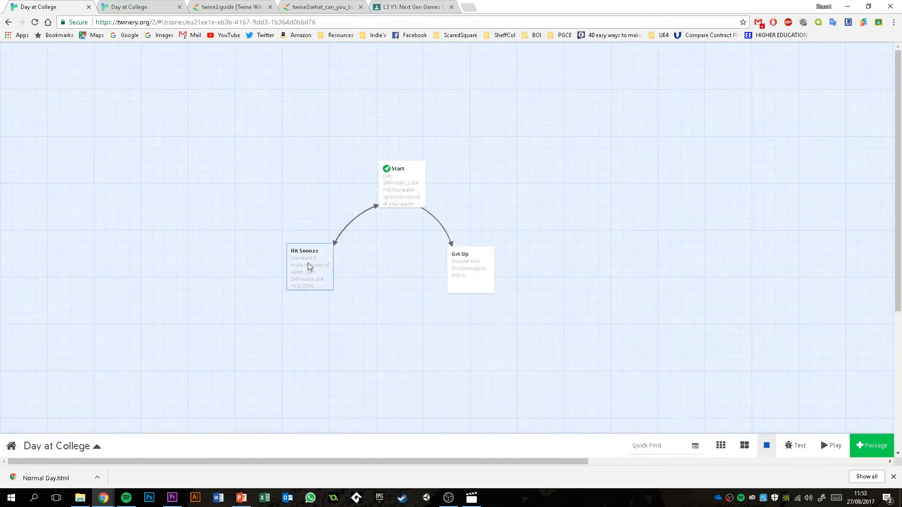
pyautogui.doubleClick(308, 263)
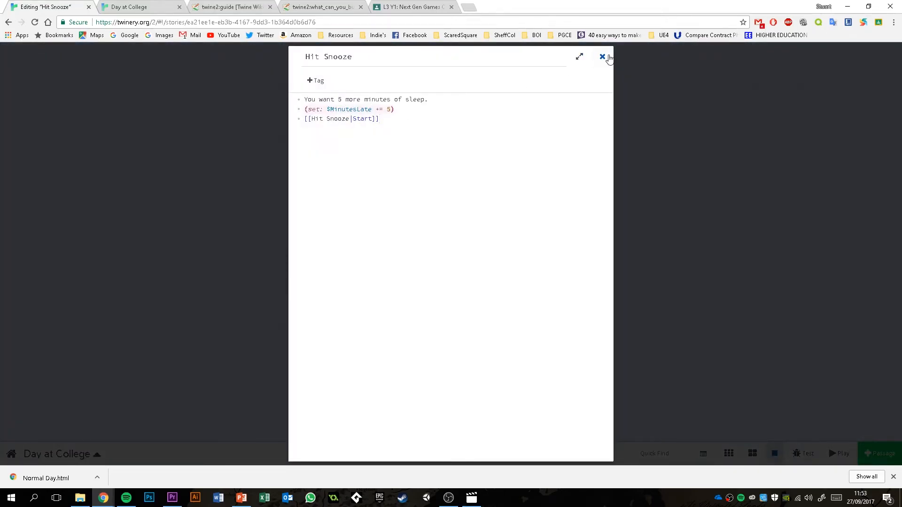
pyautogui.click(608, 57)
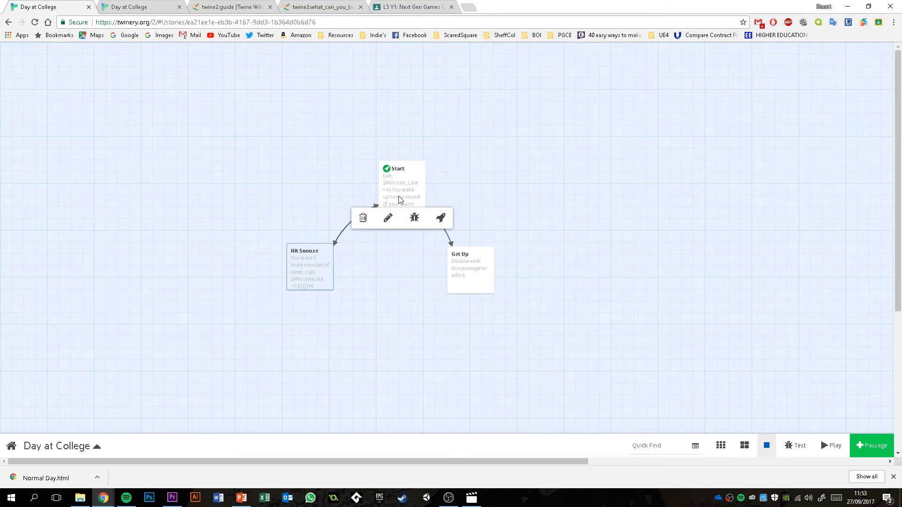
# - Reopen the Start passage, rename the variable in the set line to $MinutesLate, and close the passage
pyautogui.doubleClick(395, 185)
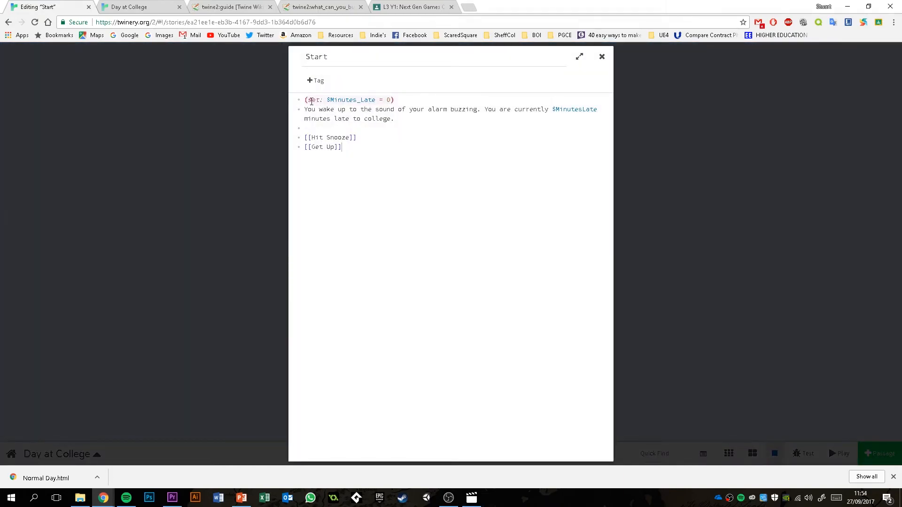
pyautogui.click(360, 101)
pyautogui.press('BackSpace')
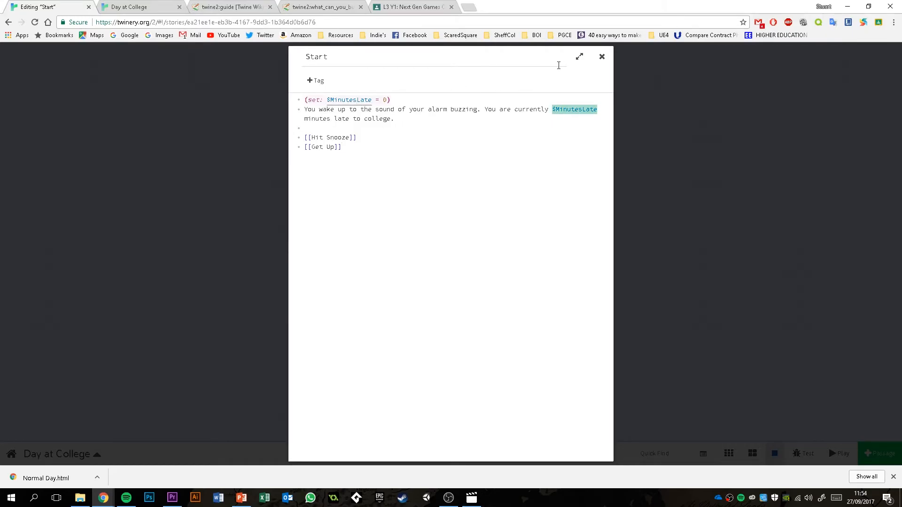
pyautogui.click(602, 57)
# - Close the old playthrough, play the story again, and go through the Hit Snooze loop once to check the minutes late
pyautogui.click(179, 7)
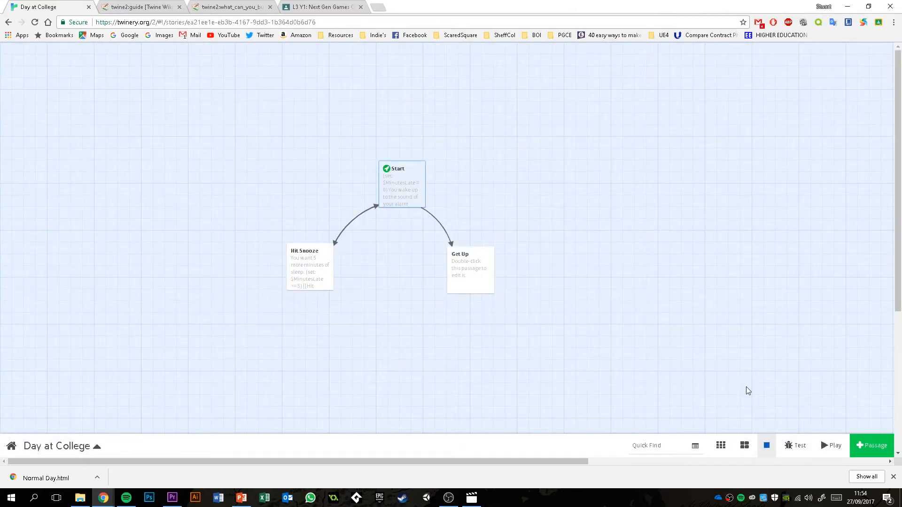
pyautogui.click(831, 446)
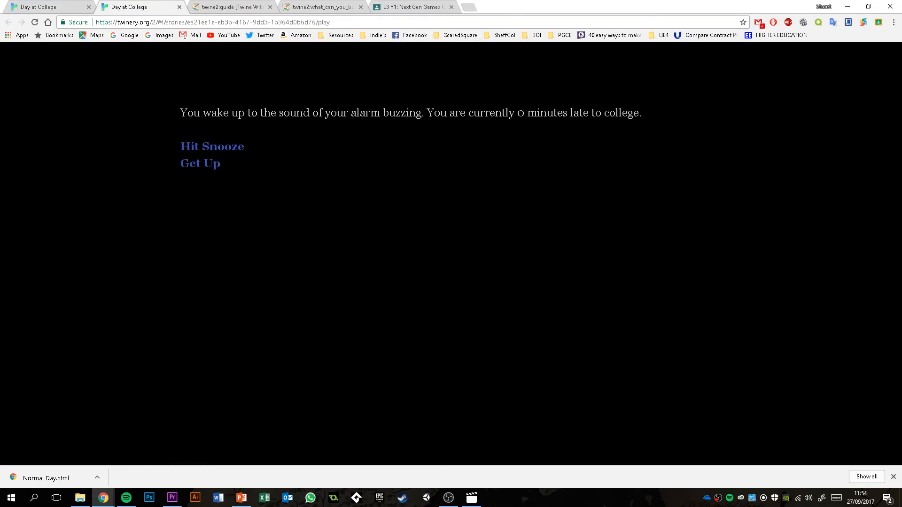
pyautogui.click(186, 149)
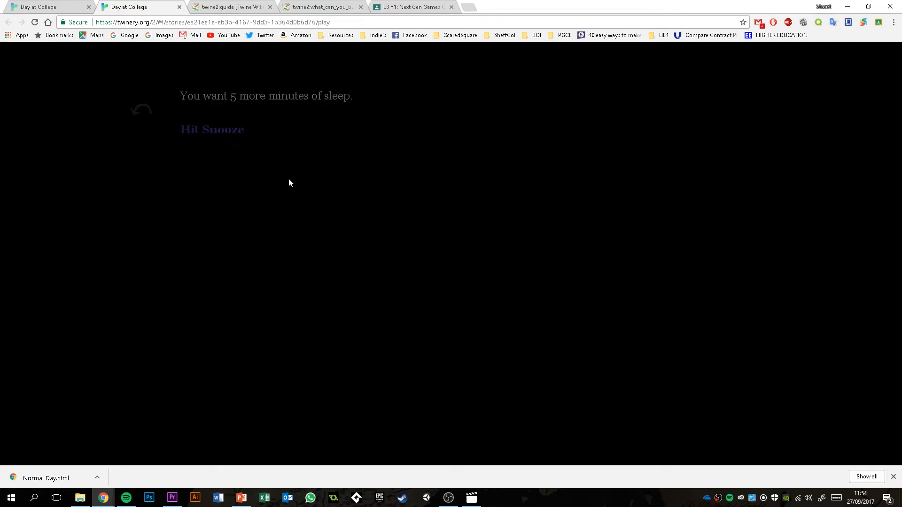
pyautogui.click(206, 135)
pyautogui.doubleClick(520, 113)
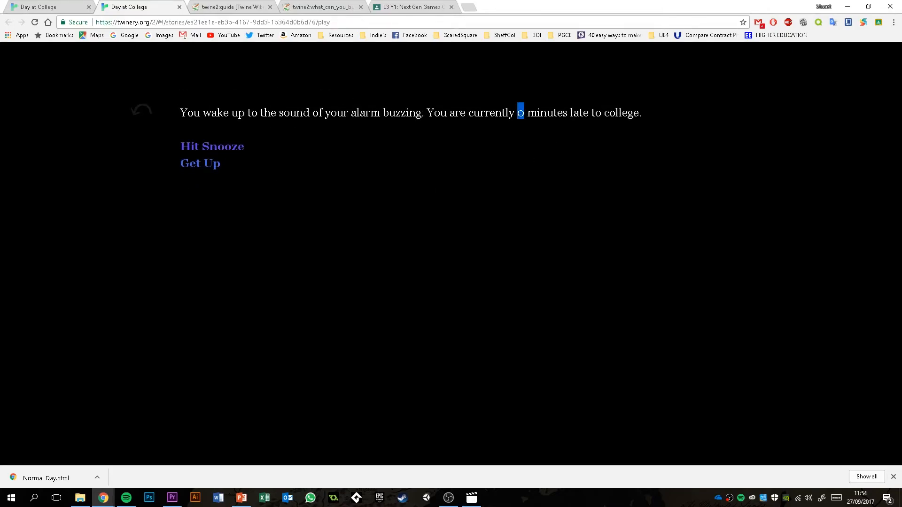
# - Return to the story editor and examine the set lines in the Start and Hit Snooze passages
pyautogui.click(58, 7)
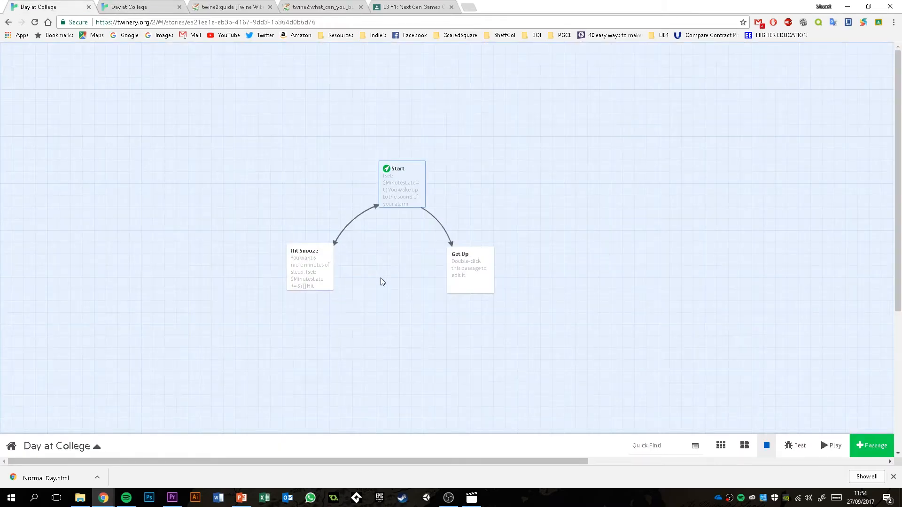
pyautogui.doubleClick(400, 194)
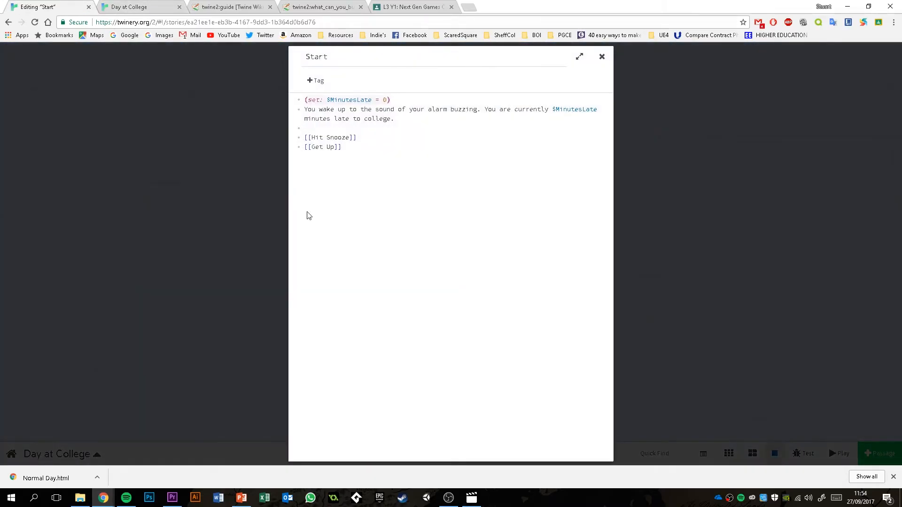
pyautogui.moveTo(304, 100); pyautogui.dragTo(399, 101)
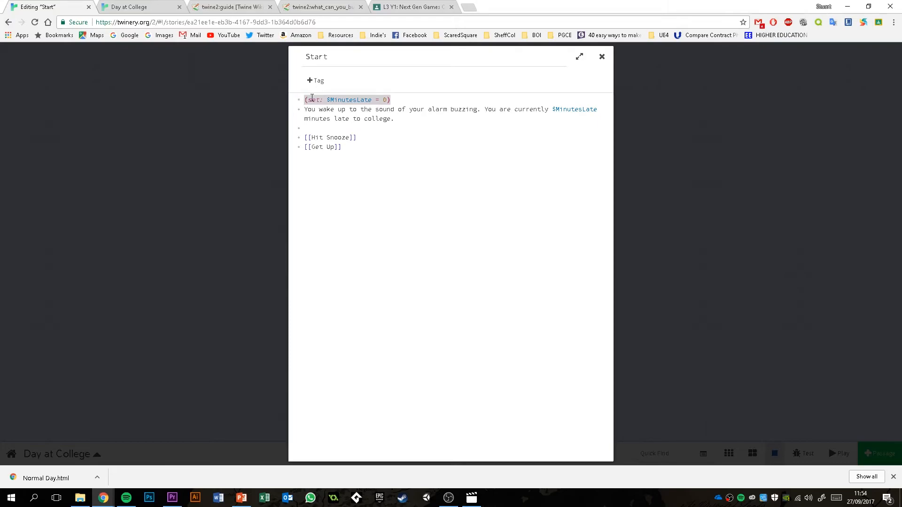
pyautogui.click(405, 101)
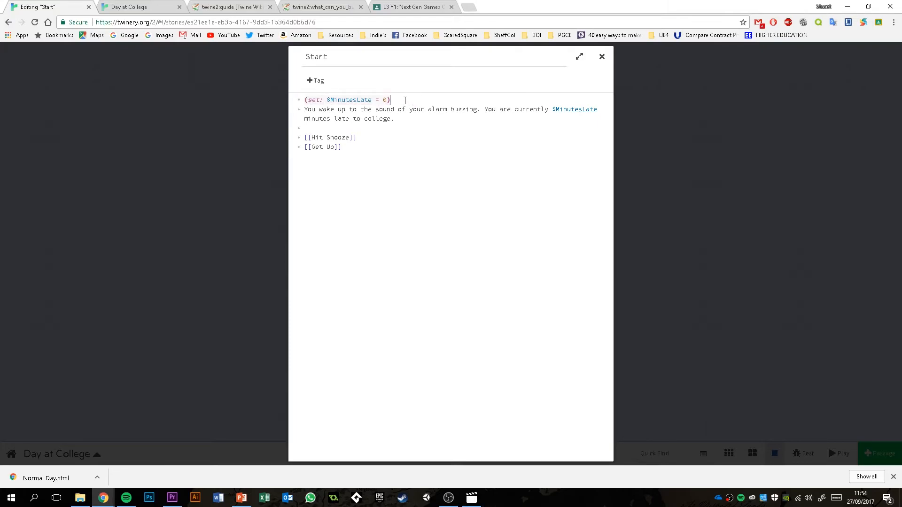
pyautogui.click(619, 79)
pyautogui.doubleClick(297, 267)
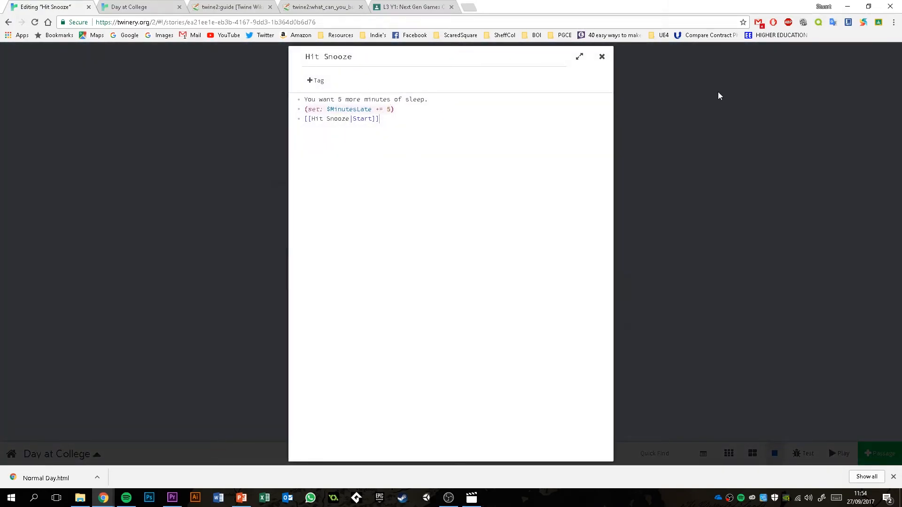
pyautogui.click(604, 58)
# - Delete the $MinutesLate set line from the Start passage, close it, and move the passage slightly lower on the map
pyautogui.doubleClick(389, 182)
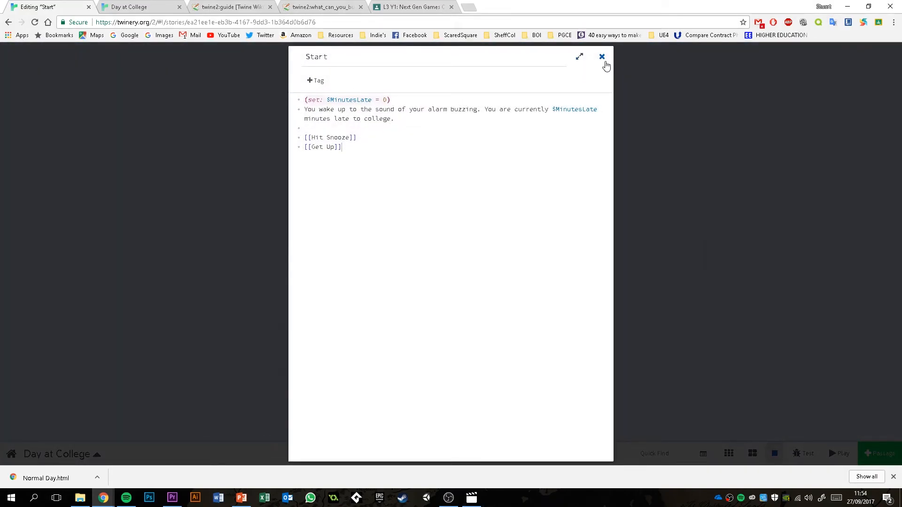
pyautogui.moveTo(400, 100); pyautogui.dragTo(235, 99)
pyautogui.press('BackSpace')
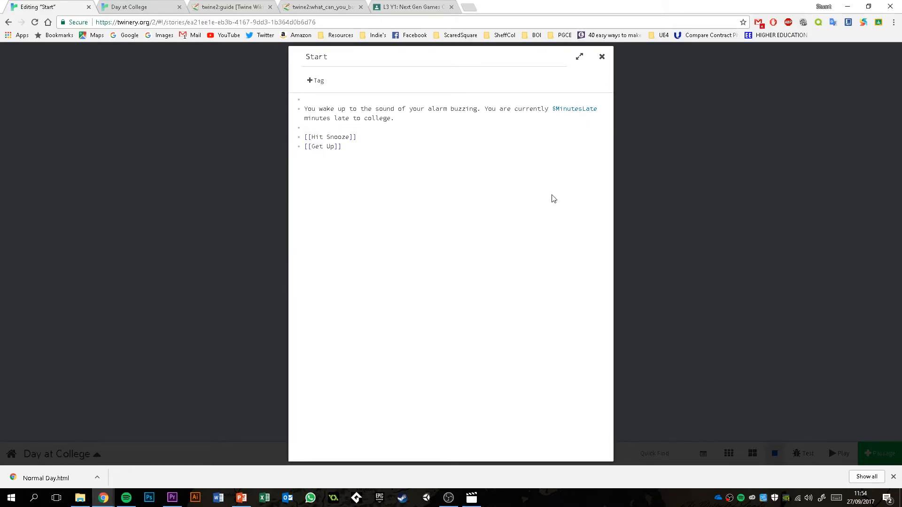
pyautogui.click(602, 56)
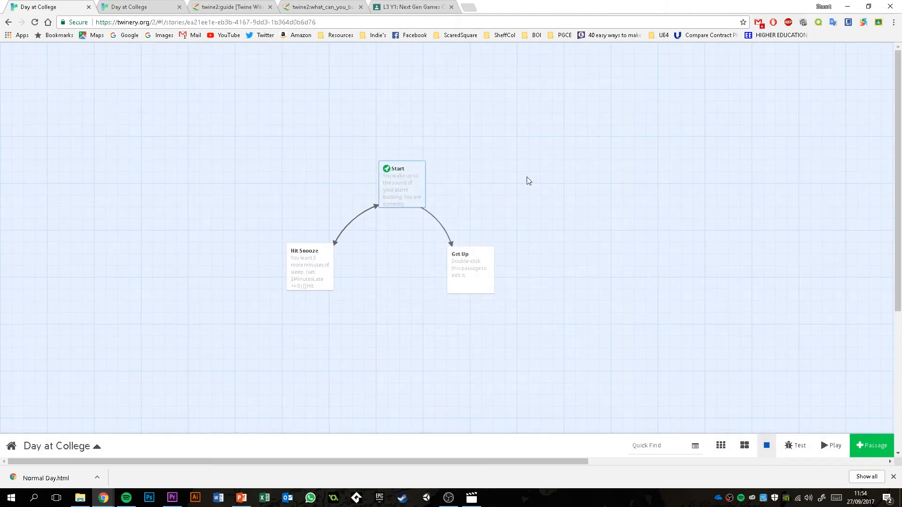
pyautogui.moveTo(409, 194); pyautogui.dragTo(406, 208)
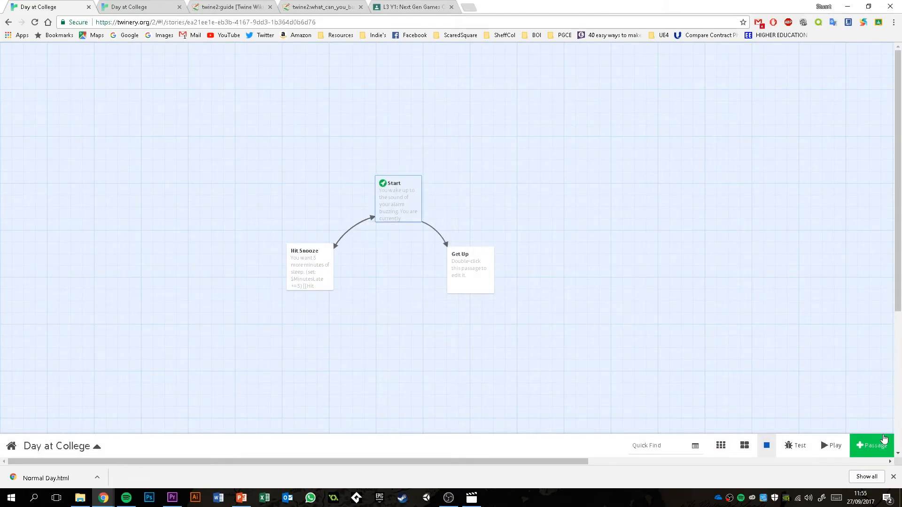
# - Rename the Start passage to "Wake" and check the return link in the Hit Snooze passage
pyautogui.doubleClick(402, 190)
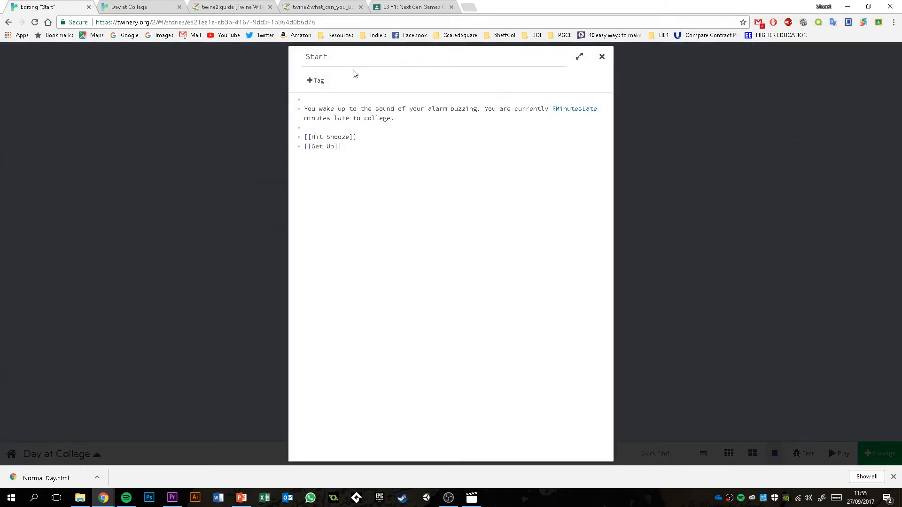
pyautogui.write('Wake')
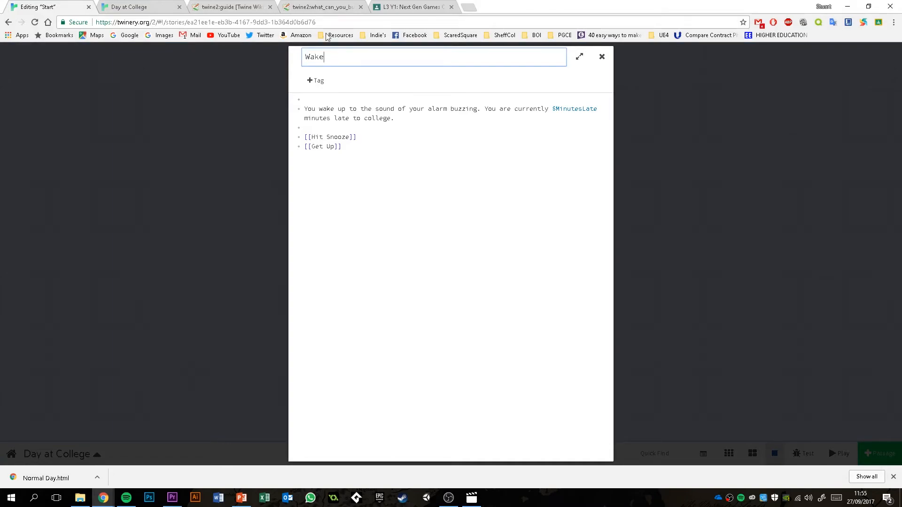
pyautogui.click(602, 56)
pyautogui.moveTo(403, 199)
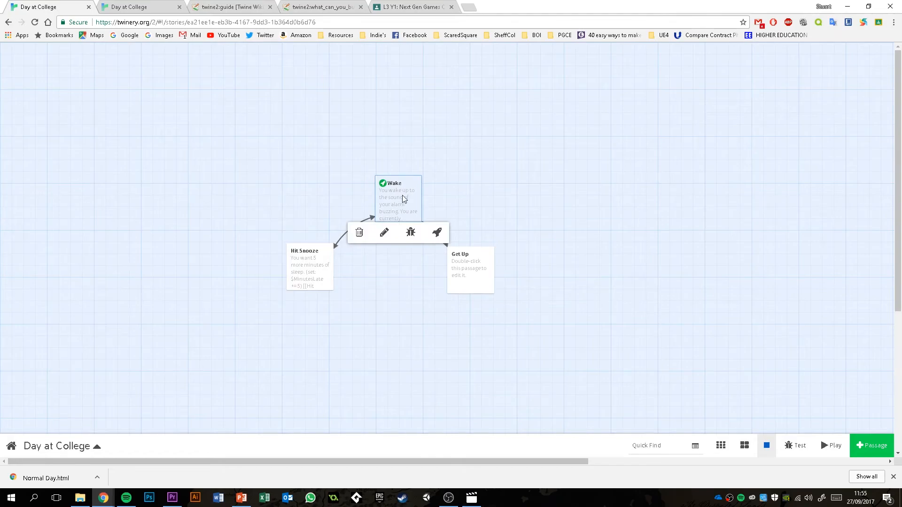
pyautogui.doubleClick(329, 271)
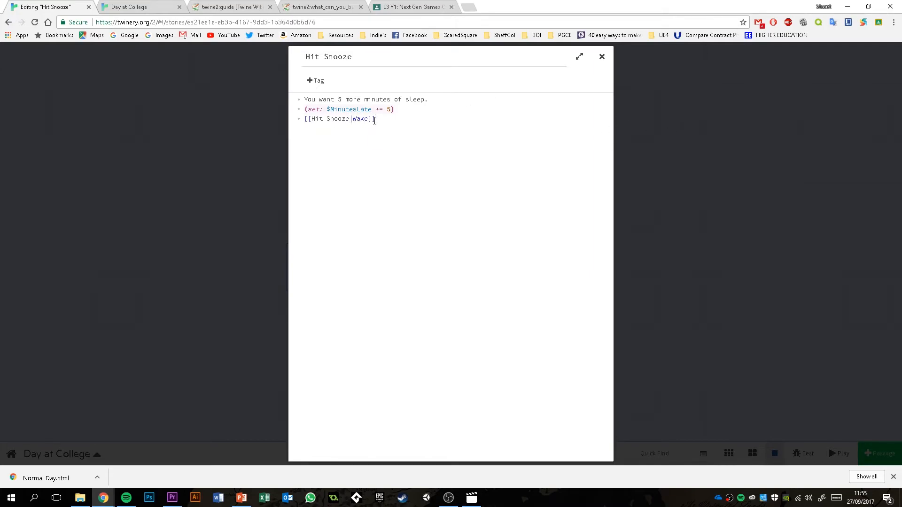
pyautogui.click(602, 56)
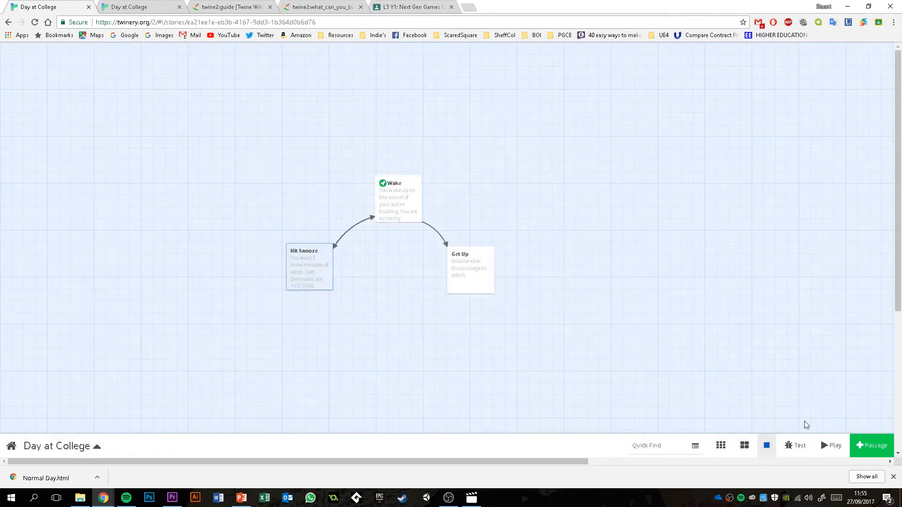
# - Add a new passage above Wake on the story map and name it "Start"
pyautogui.click(871, 445)
pyautogui.moveTo(413, 253); pyautogui.dragTo(396, 113)
pyautogui.doubleClick(396, 113)
pyautogui.write('Start')
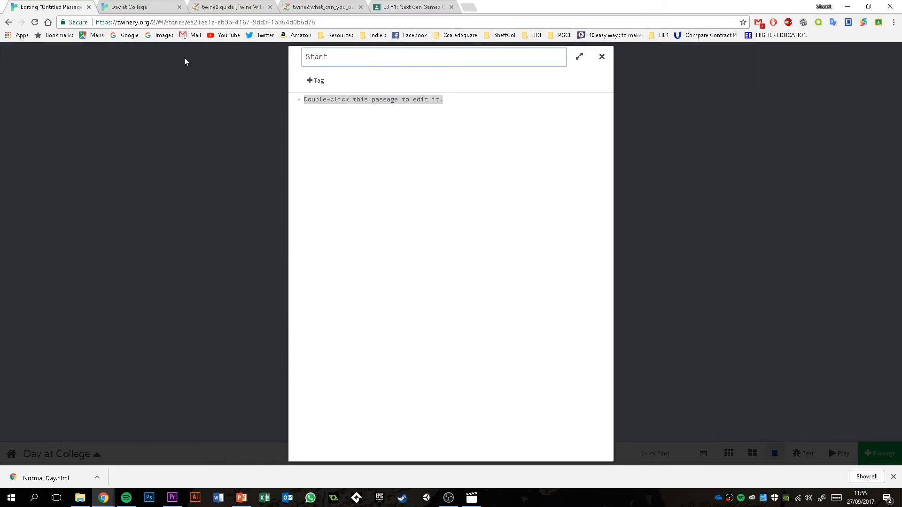
pyautogui.click(601, 57)
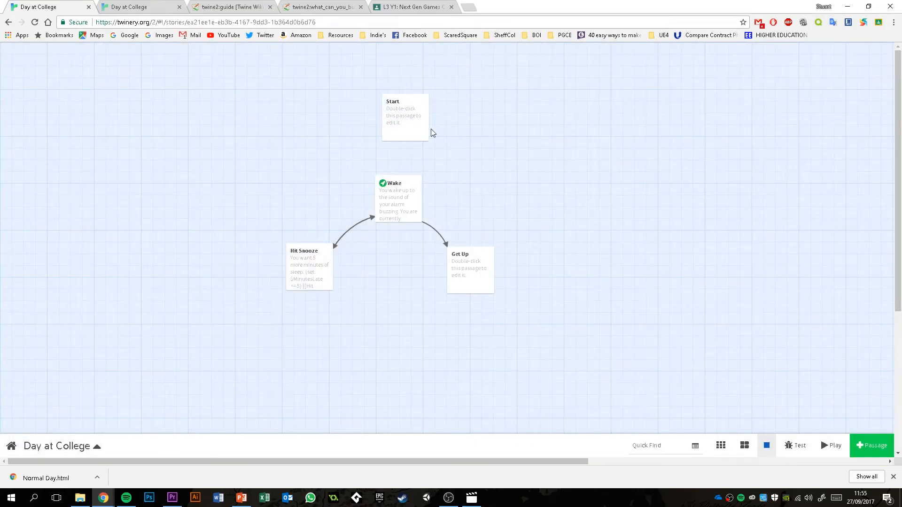
pyautogui.click(441, 152)
# - Replace the new Start passage's placeholder text with "(set: $MinutesLate to 0)"
pyautogui.doubleClick(405, 125)
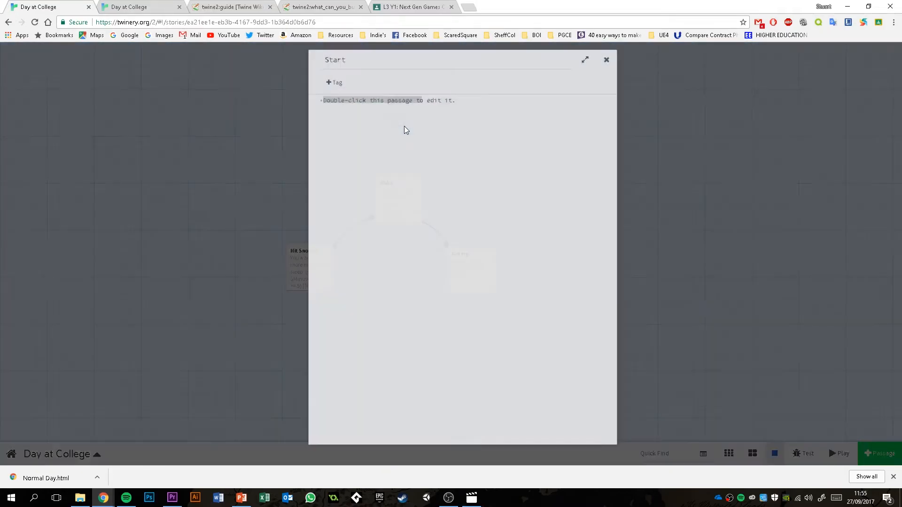
pyautogui.write('$MinutesLate')
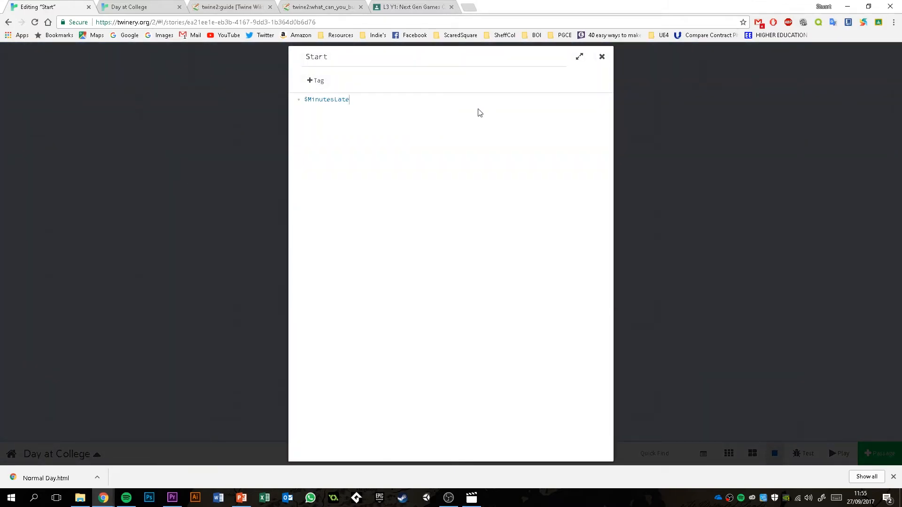
pyautogui.press('BackSpace')
pyautogui.press('BackSpace')
pyautogui.press('BackSpace')
pyautogui.press('BackSpace')
pyautogui.press('BackSpace')
pyautogui.press('BackSpace')
pyautogui.press('BackSpace')
pyautogui.press('BackSpace')
pyautogui.press('BackSpace')
pyautogui.press('BackSpace')
pyautogui.write('(set: $')
pyautogui.press('F11')
pyautogui.press('F11')
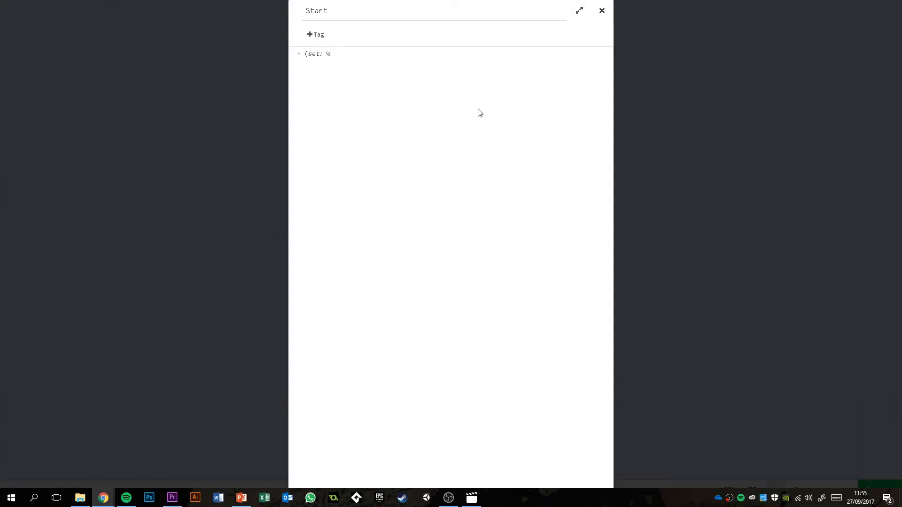
pyautogui.press('BackSpace')
pyautogui.write('$MinutesLate to 0')
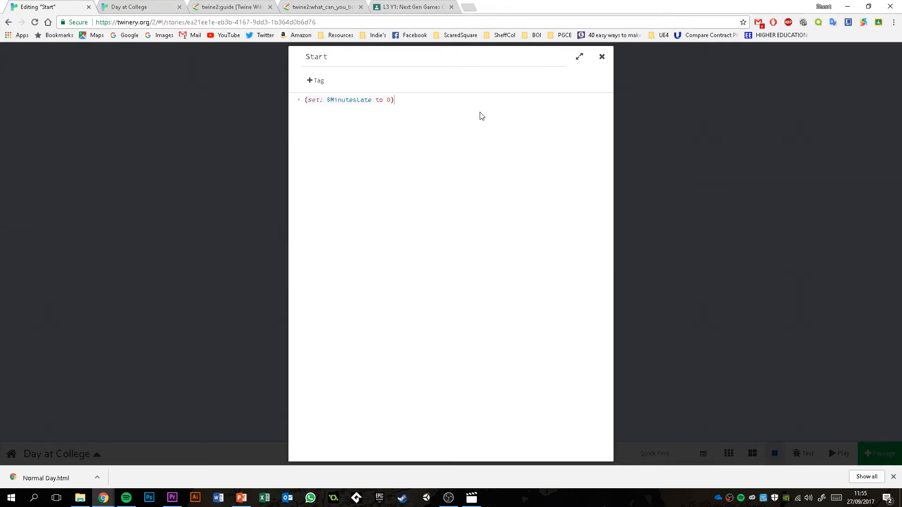
# - Add the link "[[Start Game|Wake]]" below the set line in the Start passage and close it
pyautogui.press('Return')
pyautogui.write('[[Start Game|Wake')
pyautogui.click(602, 57)
# - Recheck the new Start passage and make it the story's starting point
pyautogui.moveTo(409, 189)
pyautogui.doubleClick(408, 119)
pyautogui.click(602, 57)
pyautogui.moveTo(412, 121)
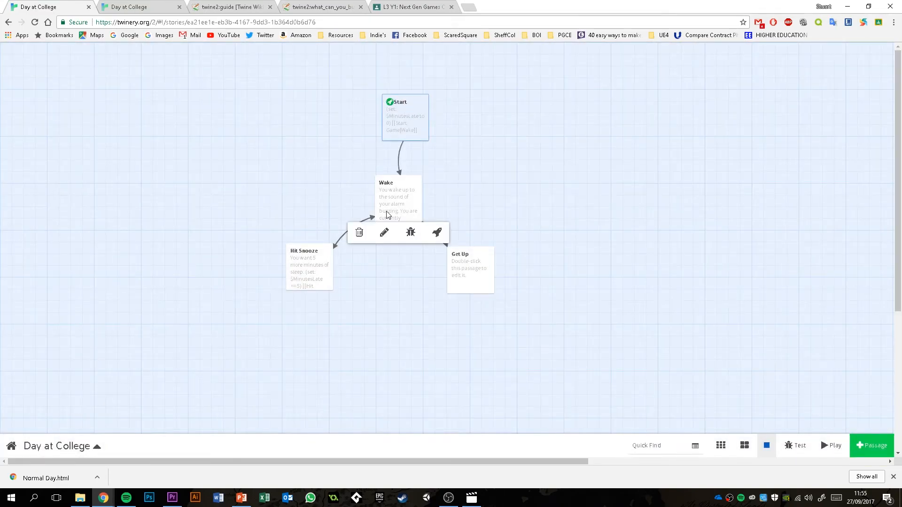
# - Remove the blank first line from the Wake passage and close it
pyautogui.doubleClick(384, 196)
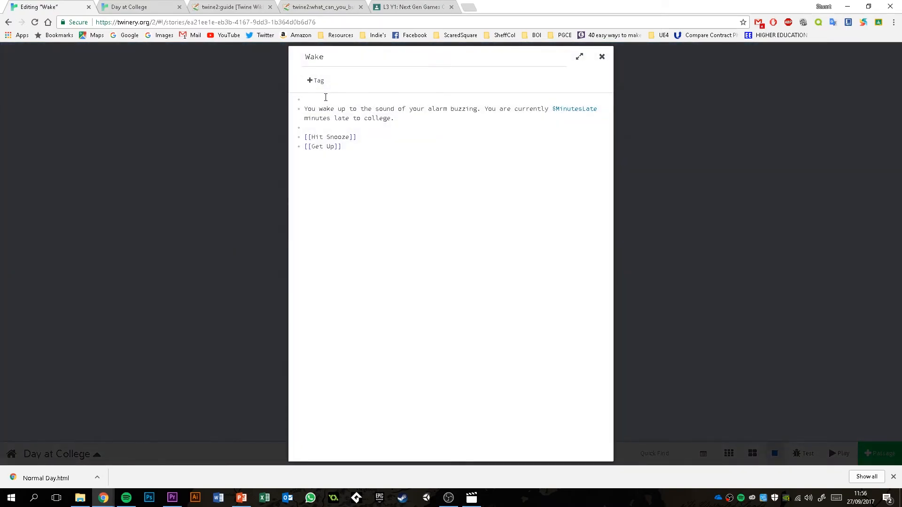
pyautogui.press('Delete')
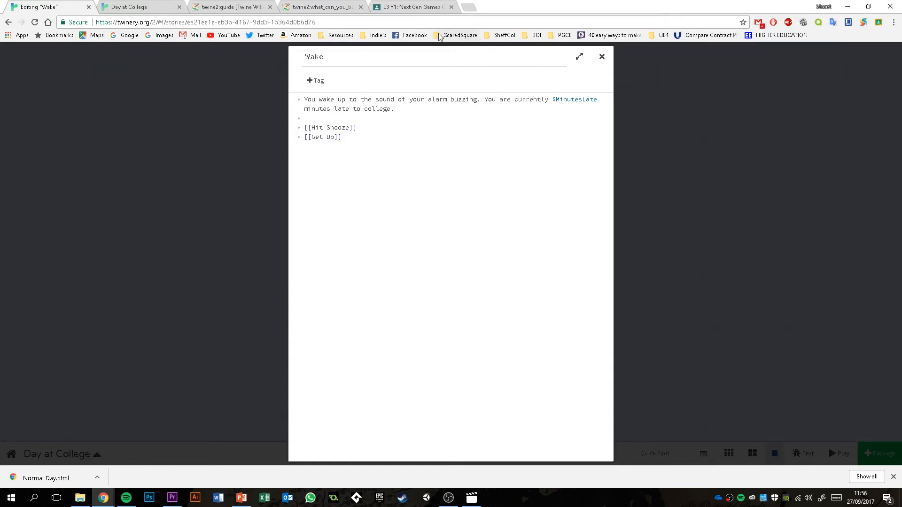
pyautogui.click(601, 58)
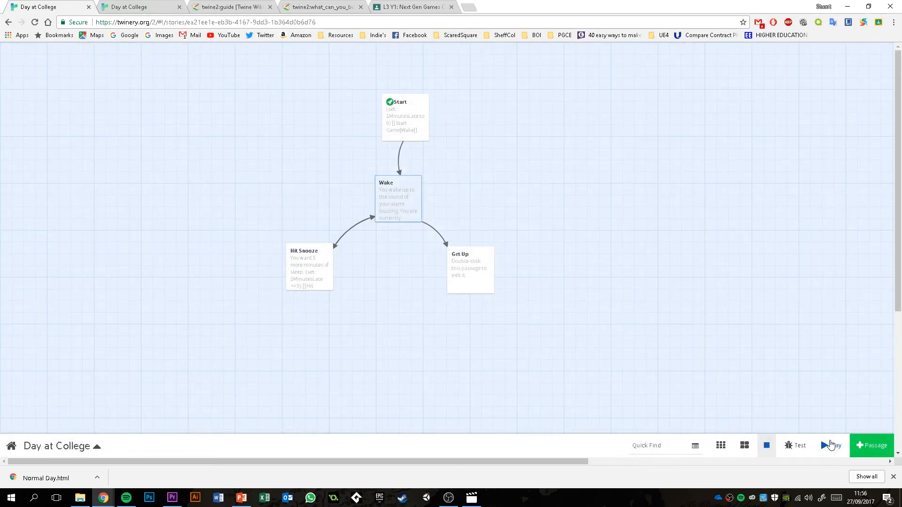
# - Close the old playthrough, replay the story from Start Game, and repeat the Hit Snooze loop to check the minutes late
pyautogui.click(179, 7)
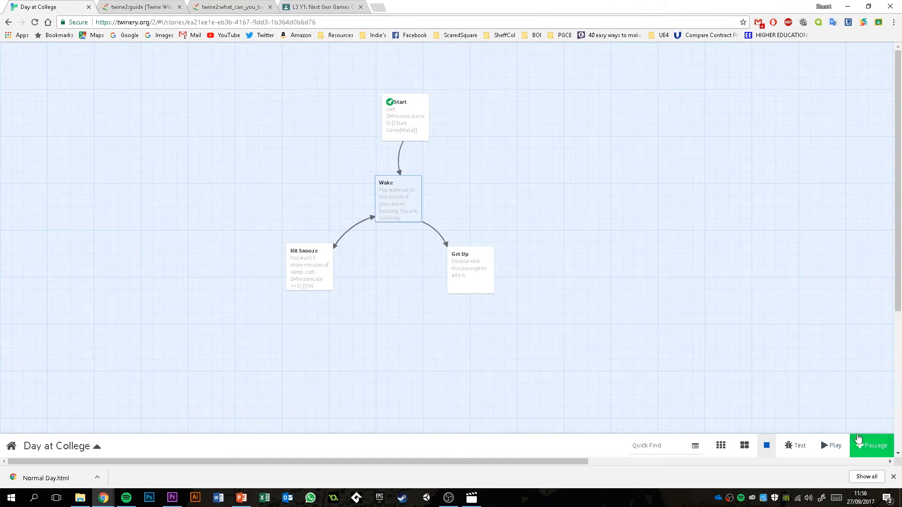
pyautogui.click(831, 445)
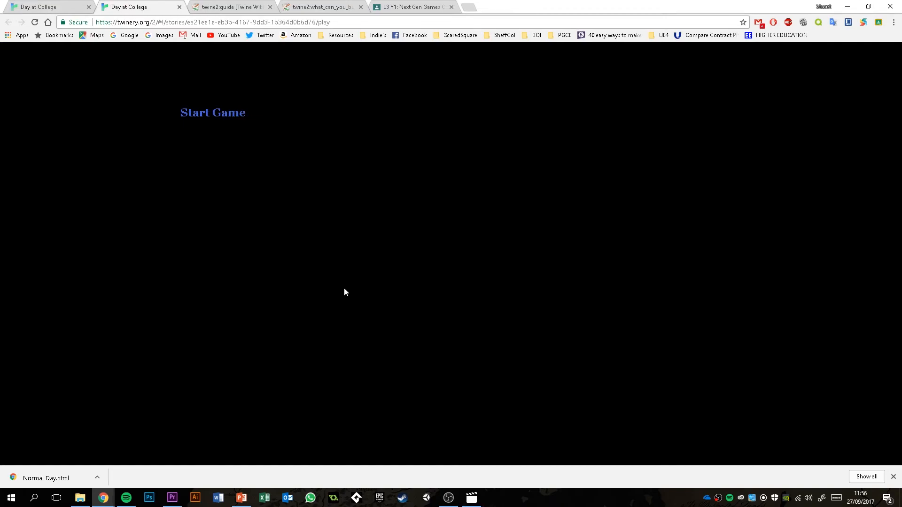
pyautogui.click(201, 117)
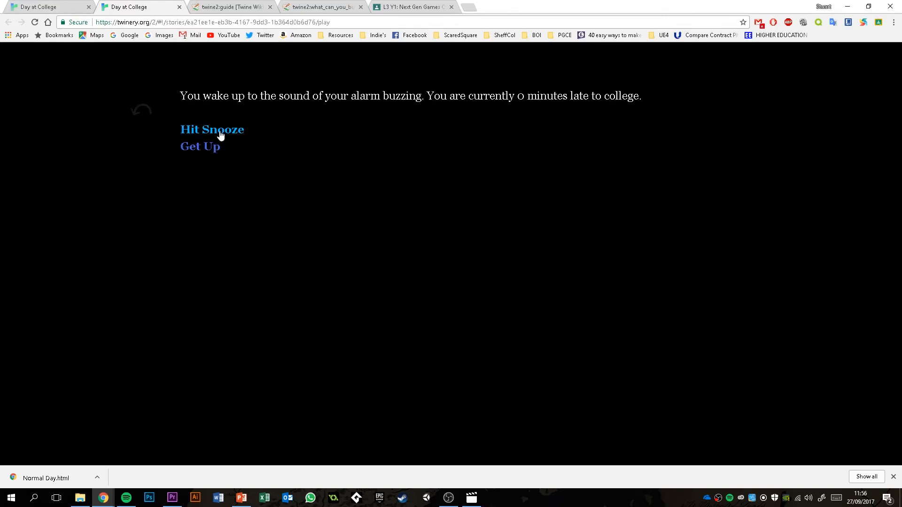
pyautogui.click(205, 131)
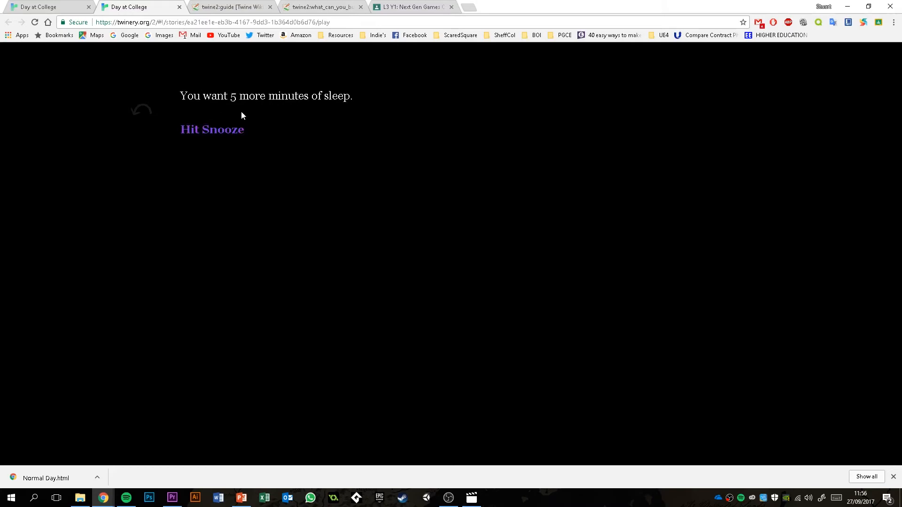
pyautogui.click(200, 132)
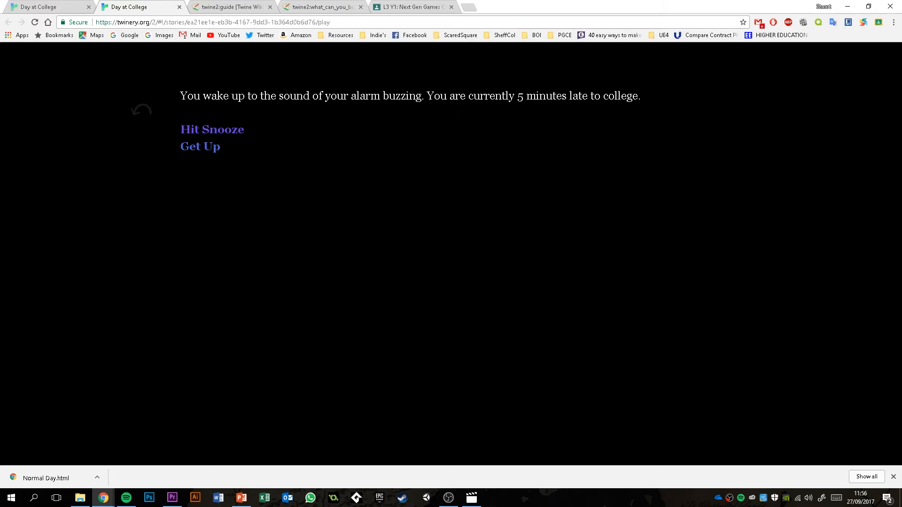
pyautogui.click(233, 134)
pyautogui.click(229, 134)
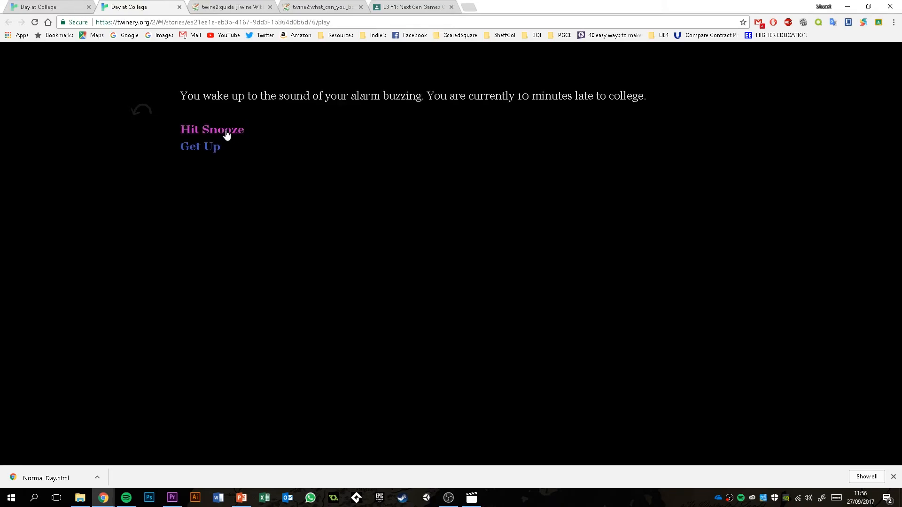
pyautogui.doubleClick(225, 133)
pyautogui.click(226, 131)
pyautogui.click(225, 131)
pyautogui.click(226, 132)
pyautogui.click(226, 132)
pyautogui.click(226, 131)
pyautogui.click(226, 135)
pyautogui.click(226, 134)
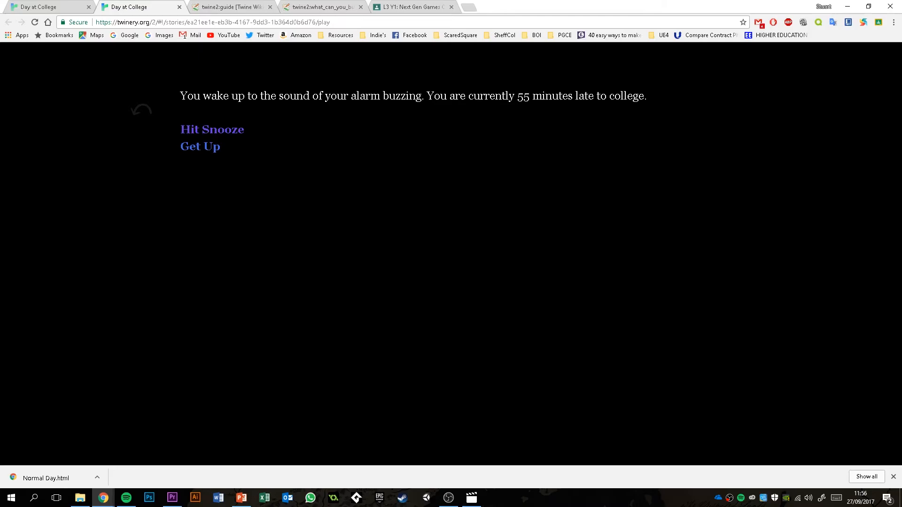
# - In the Start passage, add a line below the $MinutesLate one that sets $PlayerName to a blank quoted text value
pyautogui.hotkey('alt', 'Tab')
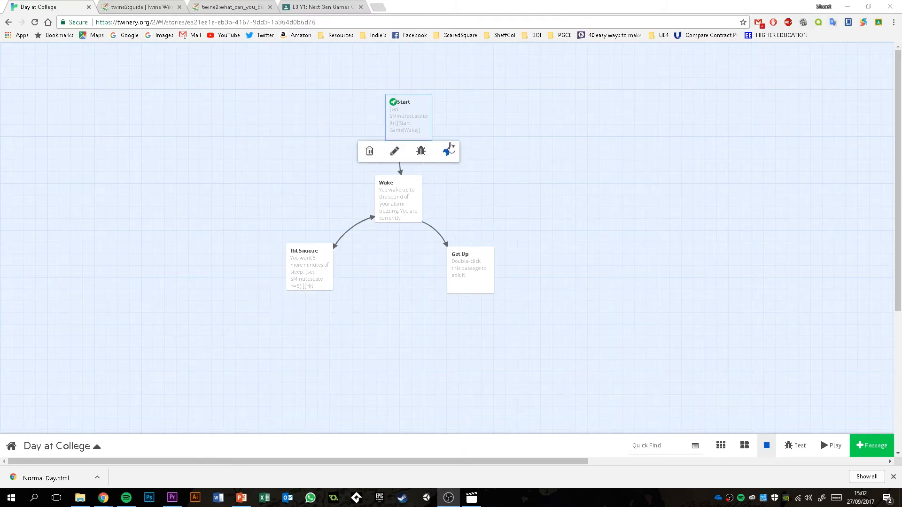
pyautogui.doubleClick(401, 123)
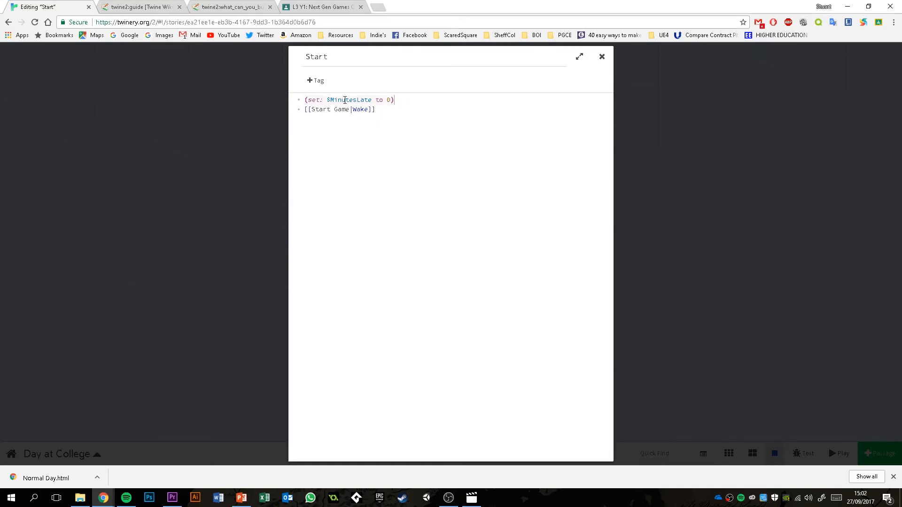
pyautogui.doubleClick(390, 99)
pyautogui.click(394, 110)
pyautogui.press('Return')
pyautogui.write('(set: $PlayerName top')
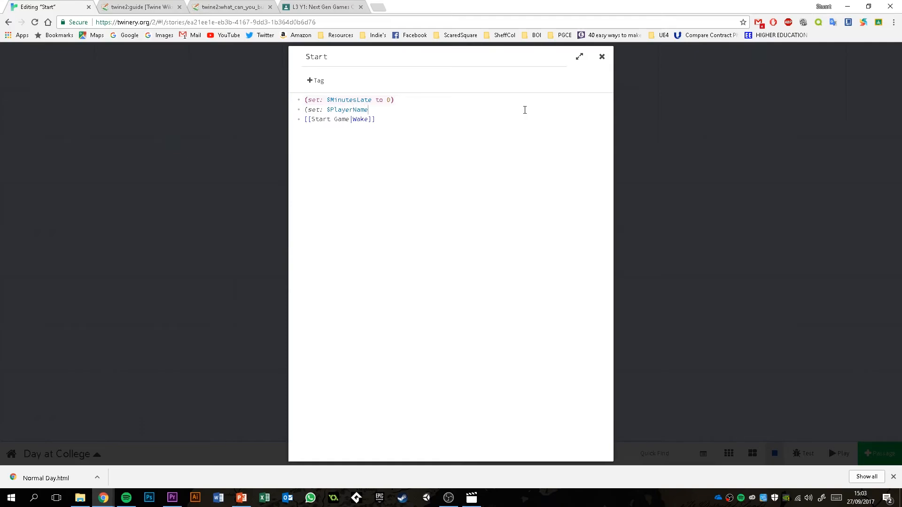
pyautogui.press('BackSpace')
pyautogui.write('"  ")')
# - Fill in the player's first name as the $PlayerName value, without a leading space, and close the Start passage
pyautogui.press('Left')
pyautogui.press('Left')
pyautogui.press('Right')
pyautogui.press('Left')
pyautogui.press('BackSpace')
pyautogui.write('Stuart')
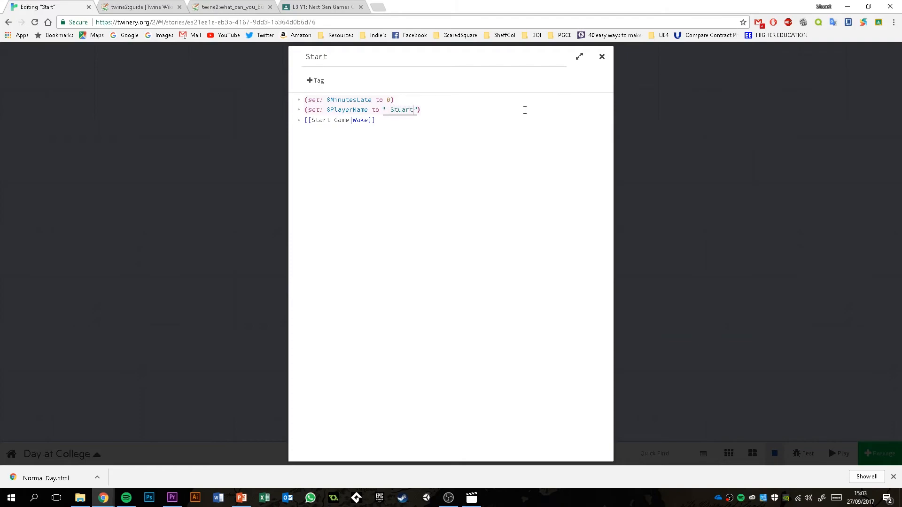
pyautogui.press('Left')
pyautogui.press('Left')
pyautogui.press('Left')
pyautogui.press('Left')
pyautogui.press('BackSpace')
pyautogui.click(474, 101)
pyautogui.moveTo(369, 109); pyautogui.dragTo(327, 110)
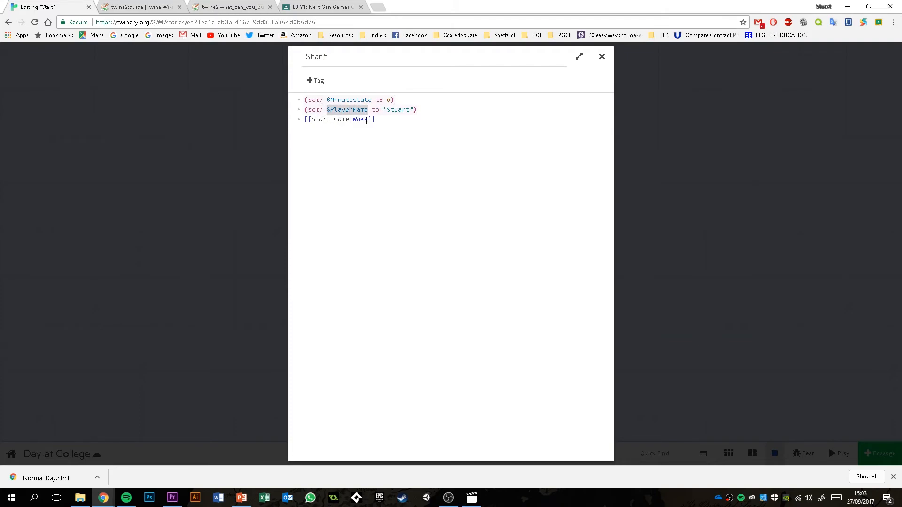
pyautogui.click(602, 56)
# - Insert the sentence "Your name is $PlayerName." at the beginning of the Wake passage and close it
pyautogui.moveTo(397, 131)
pyautogui.moveTo(404, 199)
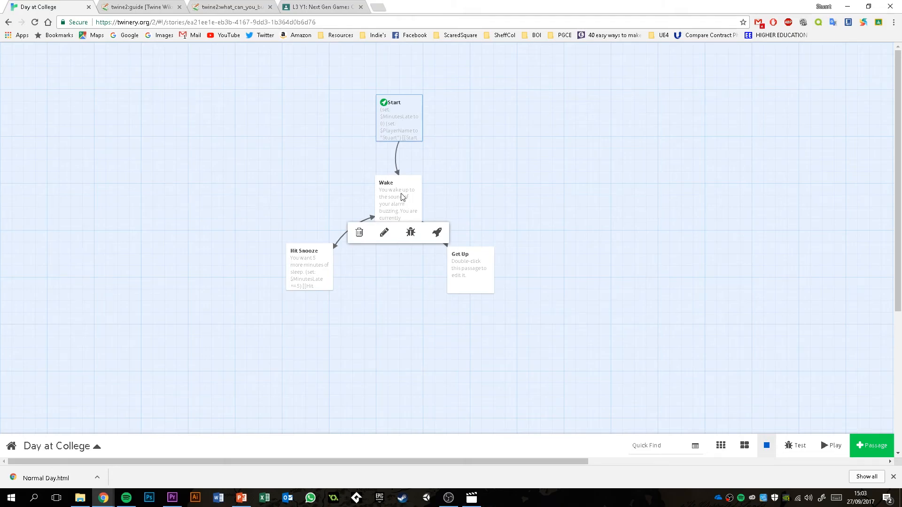
pyautogui.doubleClick(402, 197)
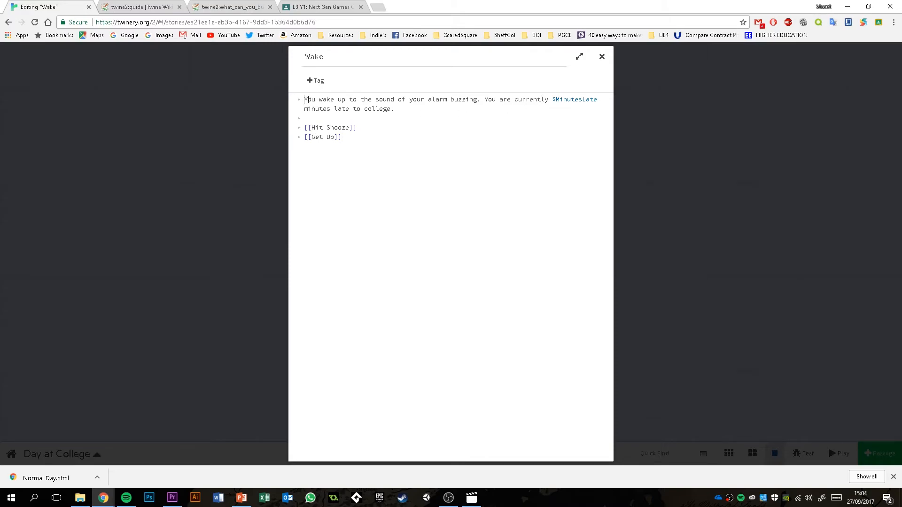
pyautogui.write('Your name is $PlayerName.')
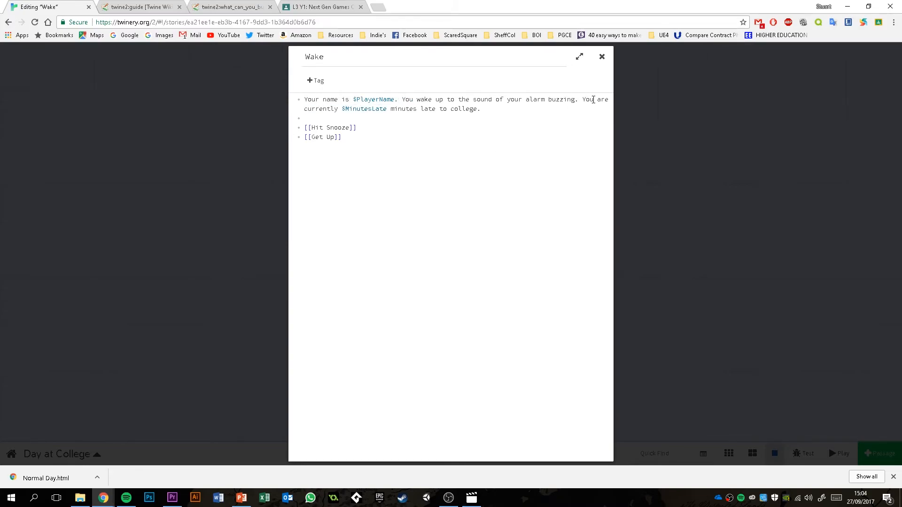
pyautogui.click(601, 56)
# - Recheck the Start passage, play the story from Start Game to check the displayed player name, and return to the story map
pyautogui.doubleClick(414, 121)
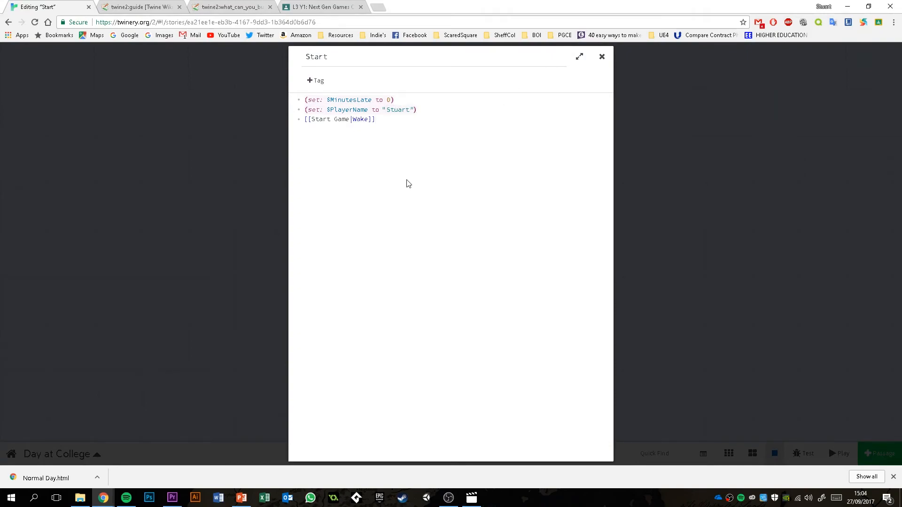
pyautogui.click(602, 57)
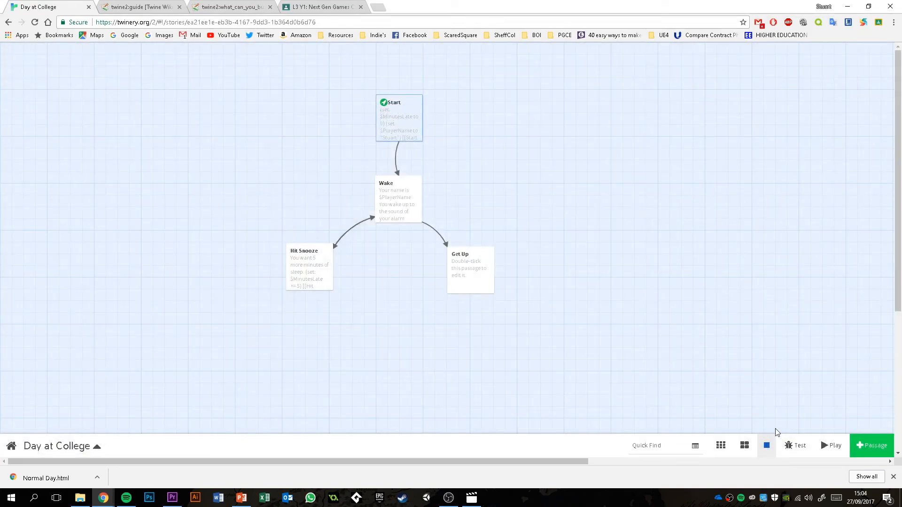
pyautogui.click(833, 446)
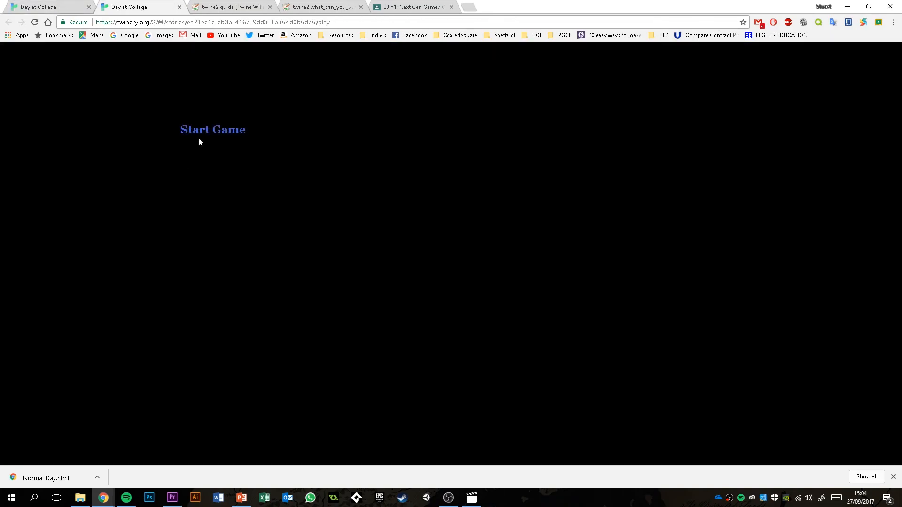
pyautogui.click(199, 134)
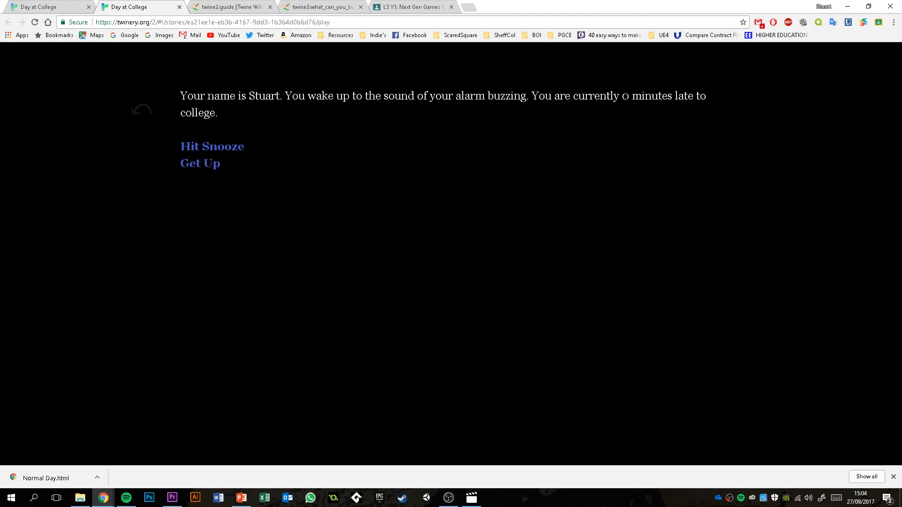
pyautogui.moveTo(246, 96); pyautogui.dragTo(283, 97)
pyautogui.click(290, 121)
pyautogui.click(65, 7)
pyautogui.moveTo(395, 133)
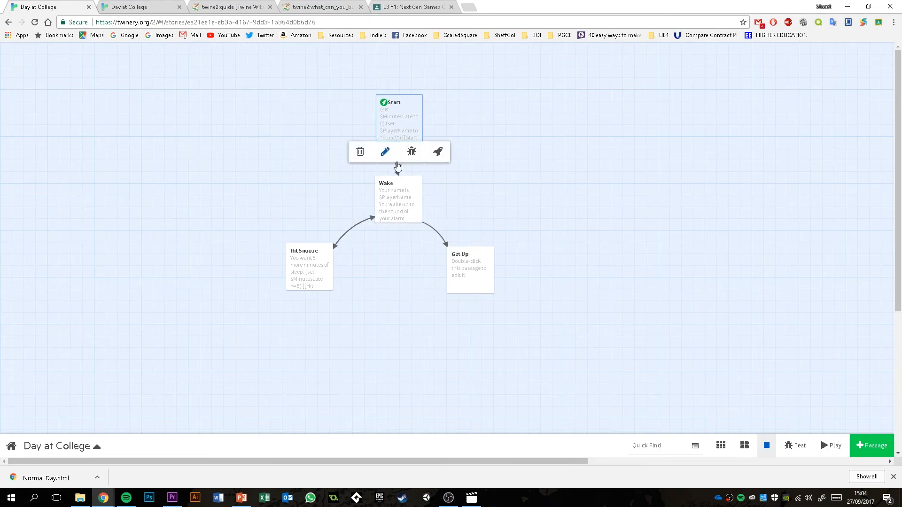
pyautogui.moveTo(401, 199)
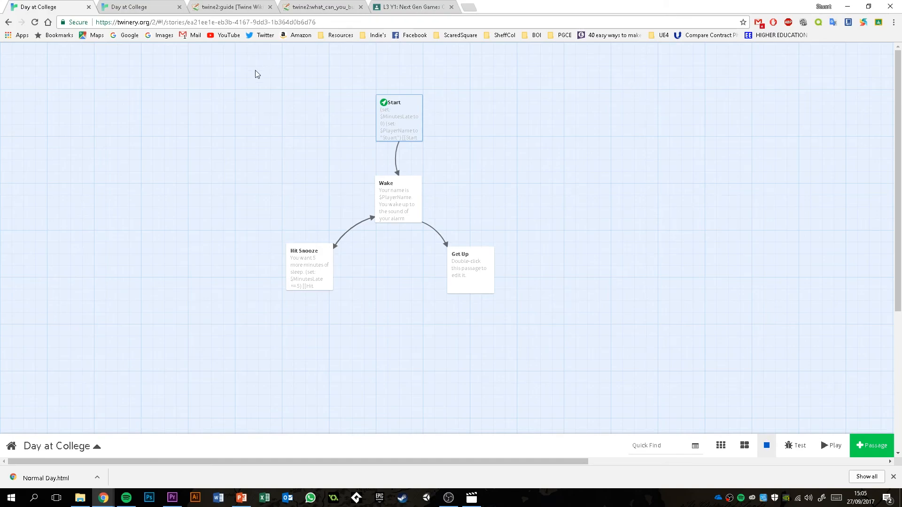
# - Open twinery.org in a new tab, examine the available Twine versions, and return to the story map
pyautogui.click(469, 8)
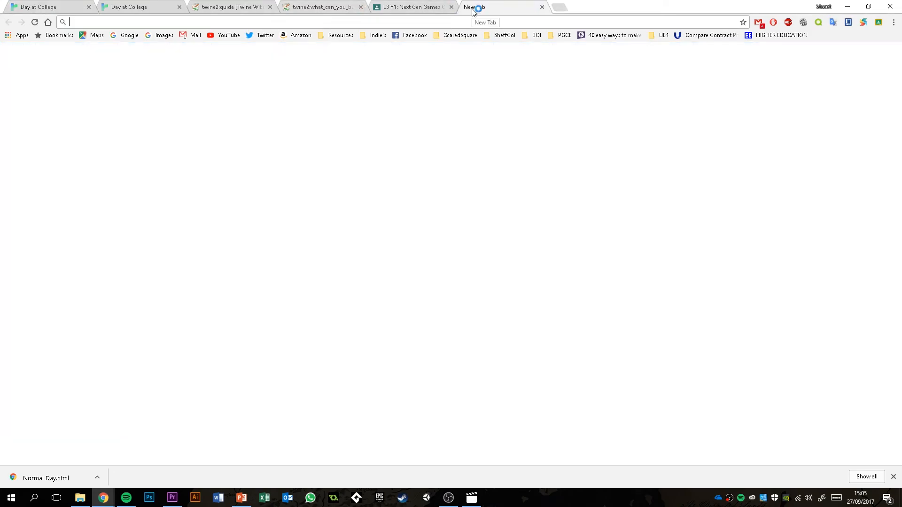
pyautogui.write('twinery.org')
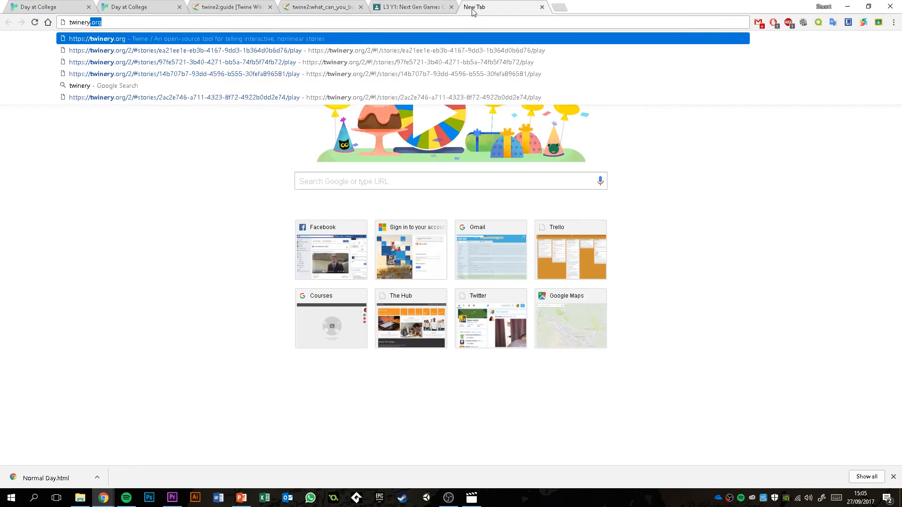
pyautogui.press('Return')
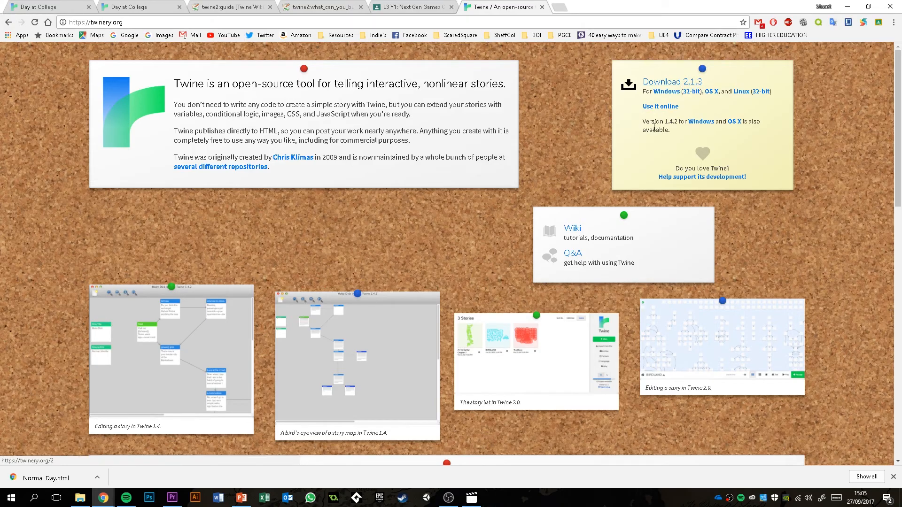
pyautogui.moveTo(644, 121); pyautogui.dragTo(684, 123)
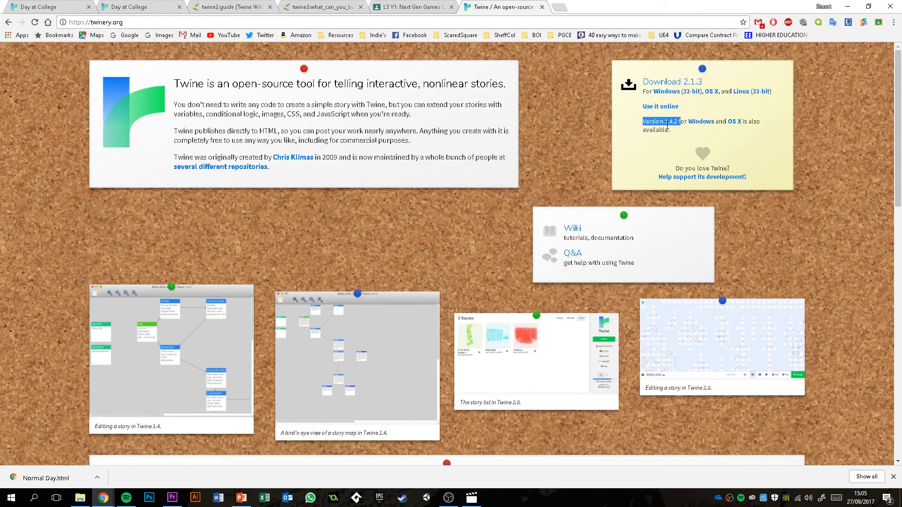
pyautogui.click(672, 132)
pyautogui.scroll(-3, 32, 191)
pyautogui.scroll(3, 33, 190)
pyautogui.click(62, 5)
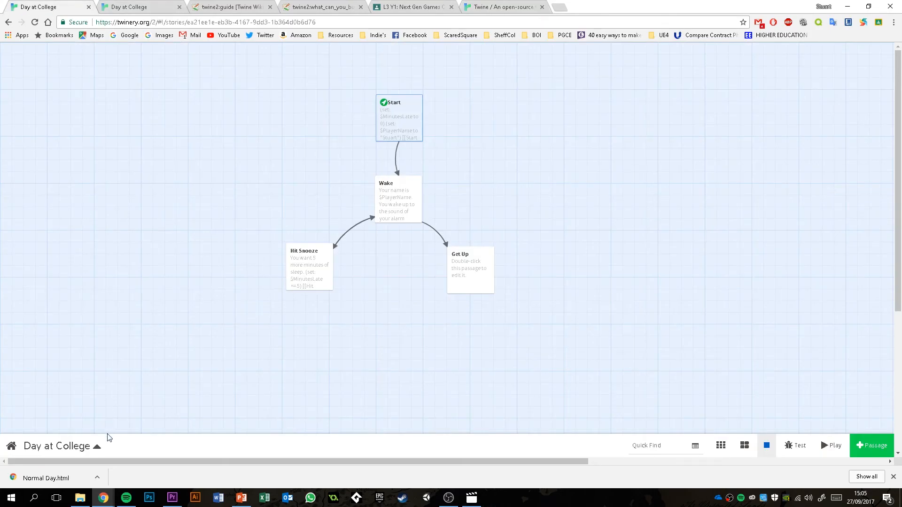
# - Change the Day at College story format to SugarCube 2.18.0
pyautogui.click(101, 449)
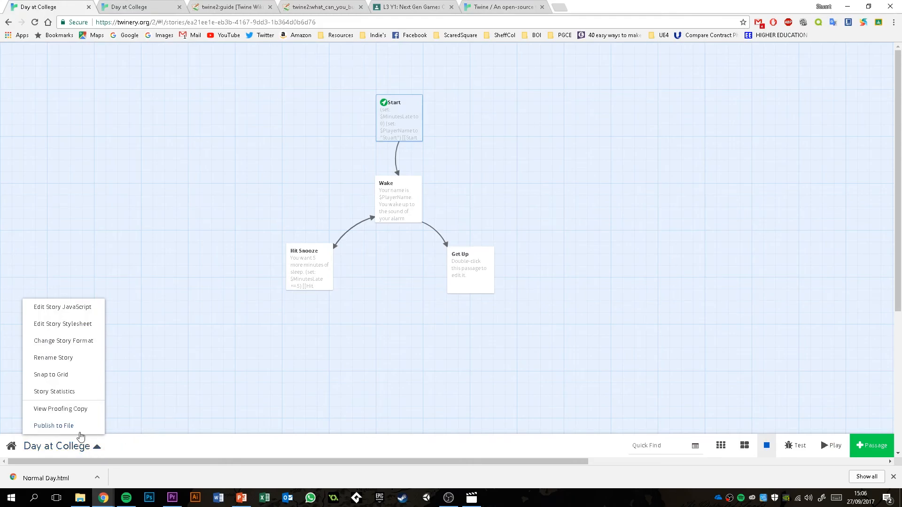
pyautogui.click(54, 341)
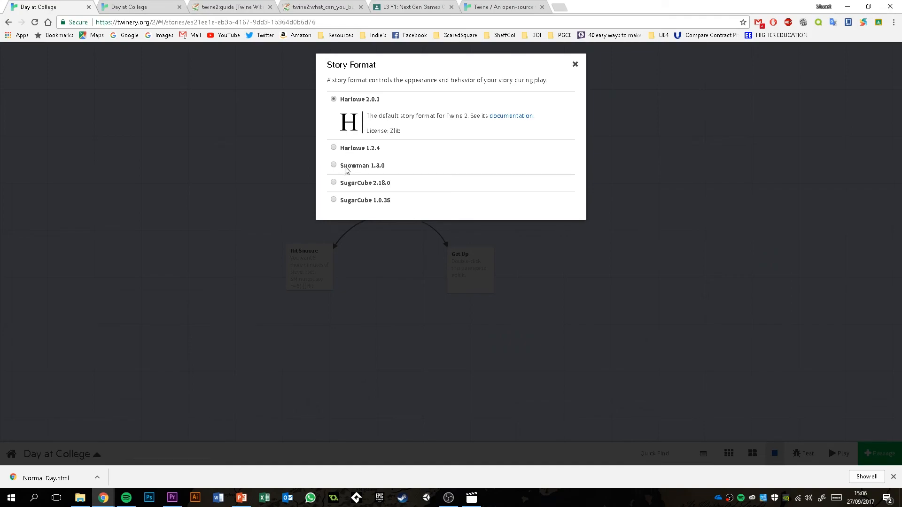
pyautogui.click(343, 185)
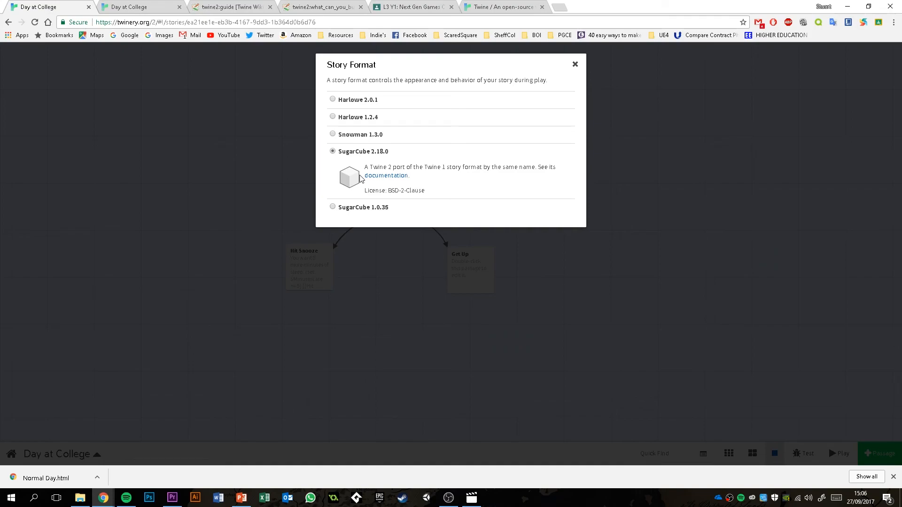
# - Open the SugarCube 2.18.0 documentation in a new tab, look through it and its macro library, and return to the story
pyautogui.rightClick(381, 181)
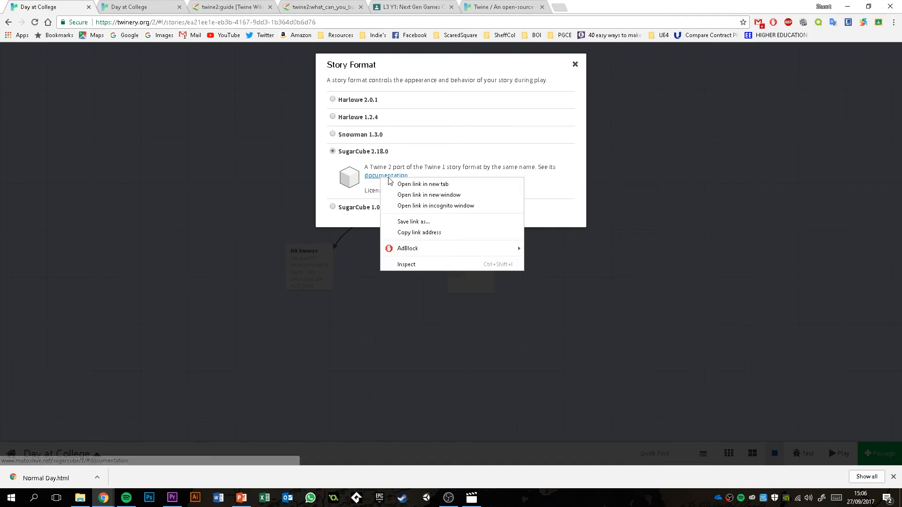
pyautogui.click(395, 186)
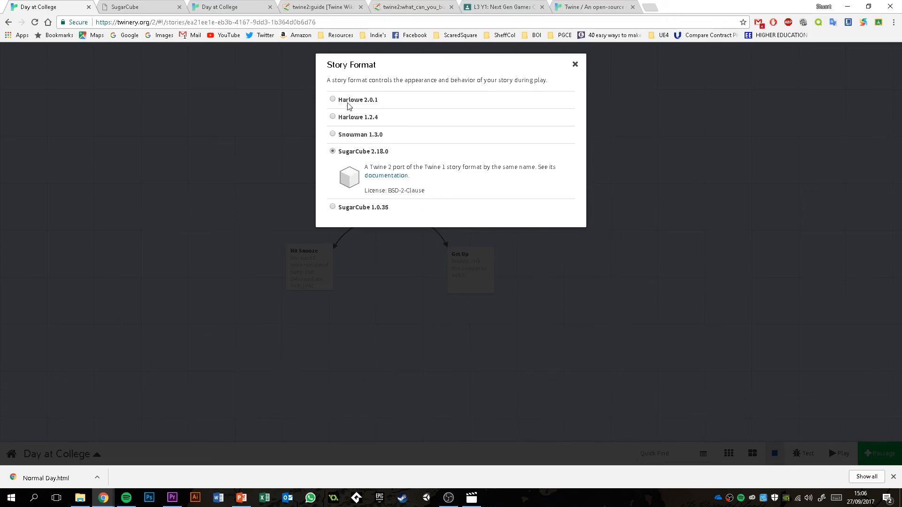
pyautogui.click(386, 176)
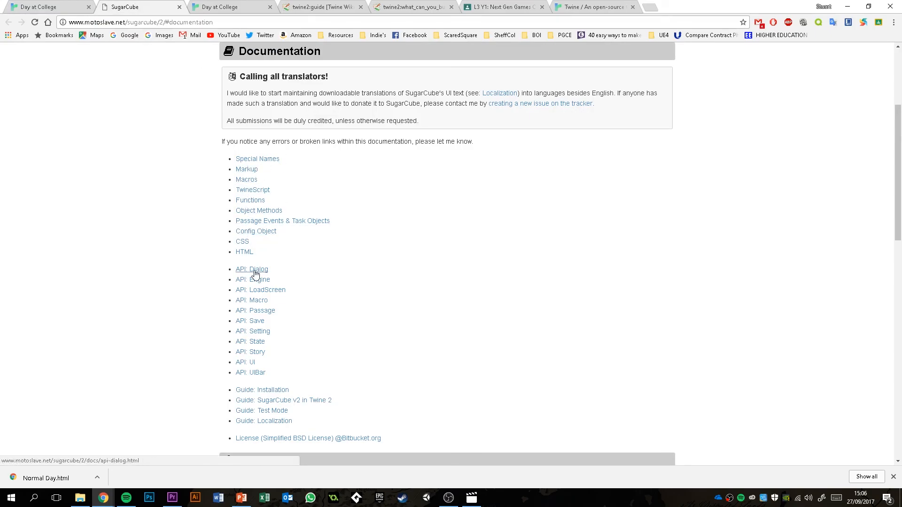
pyautogui.scroll(-8, 235, 222)
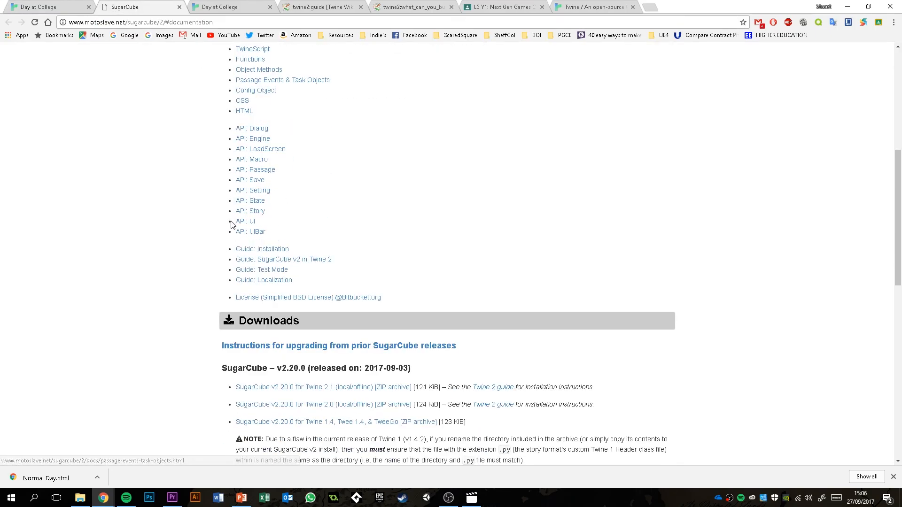
pyautogui.scroll(-5, 229, 223)
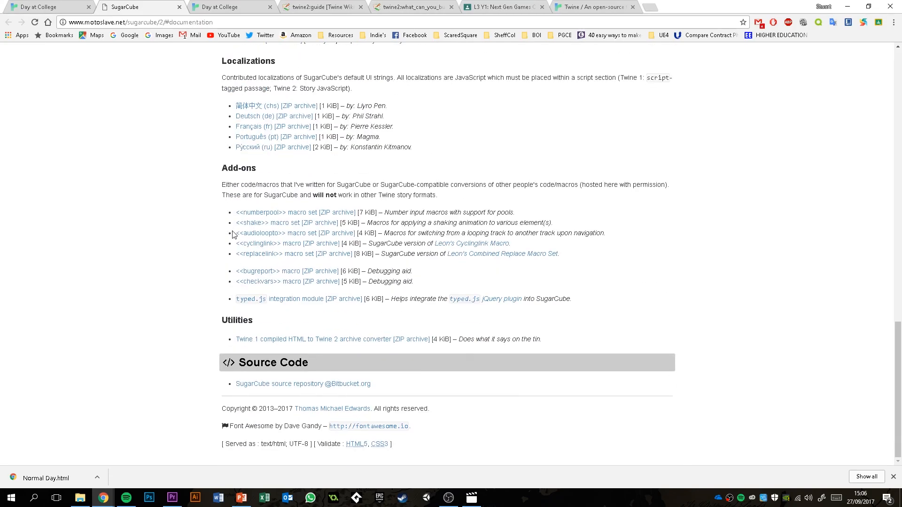
pyautogui.scroll(5, 234, 233)
pyautogui.scroll(8, 234, 233)
pyautogui.click(247, 255)
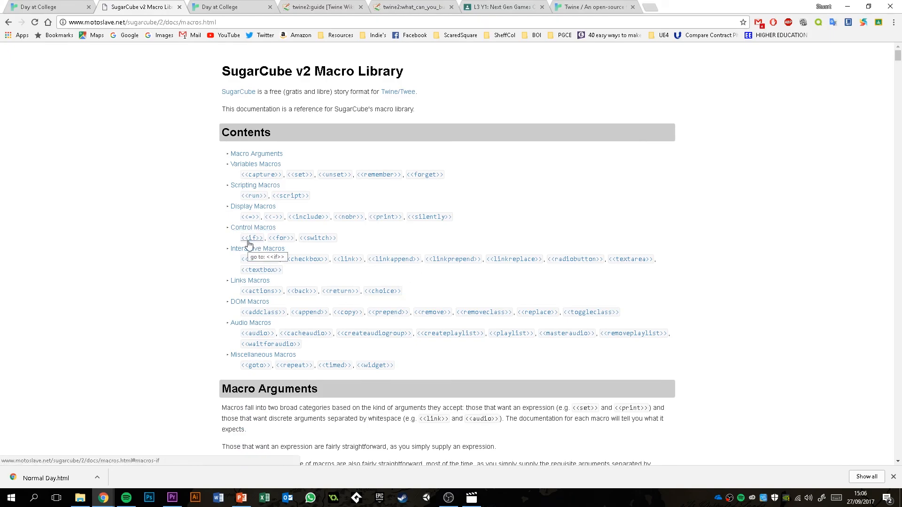
pyautogui.click(35, 6)
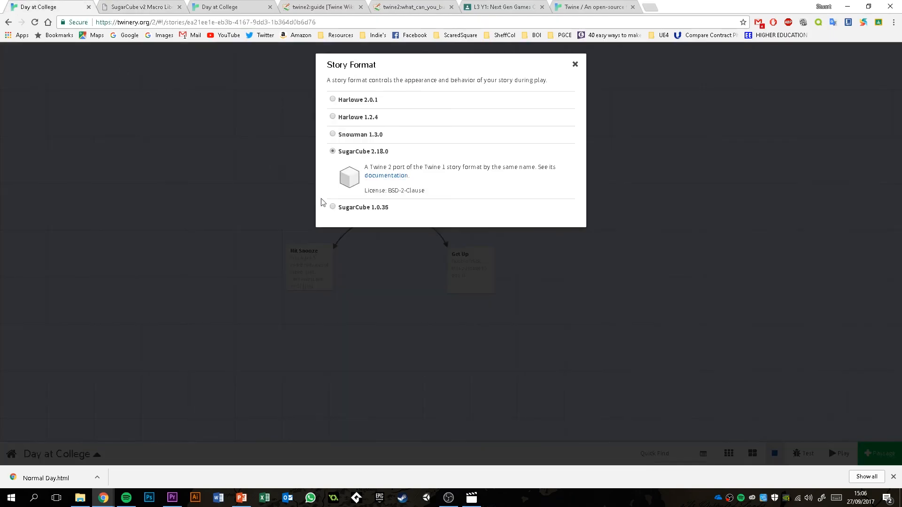
# - Close the story format settings and inspect how the Start passage's code appears in the SugarCube format
pyautogui.click(575, 64)
pyautogui.doubleClick(385, 127)
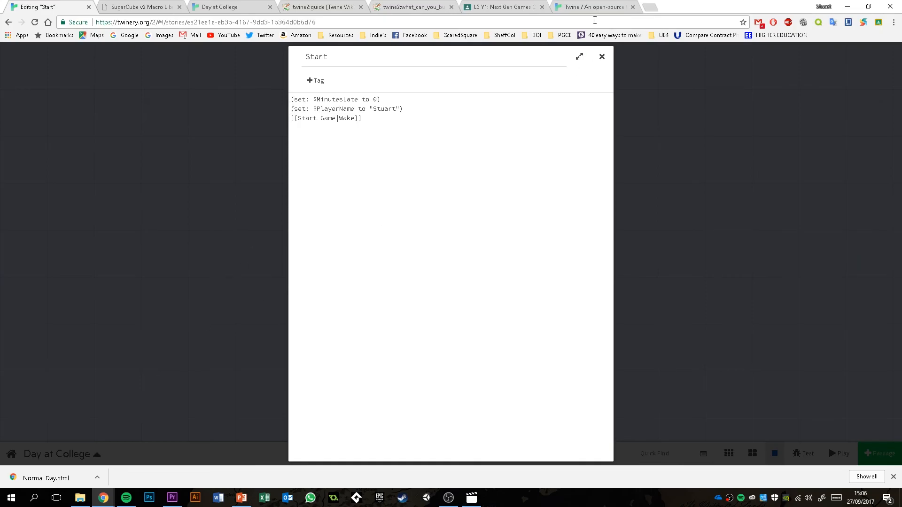
pyautogui.click(601, 57)
# - Close the old playthrough, replay the story in the SugarCube format, and collapse the playthrough's sidebar
pyautogui.click(88, 455)
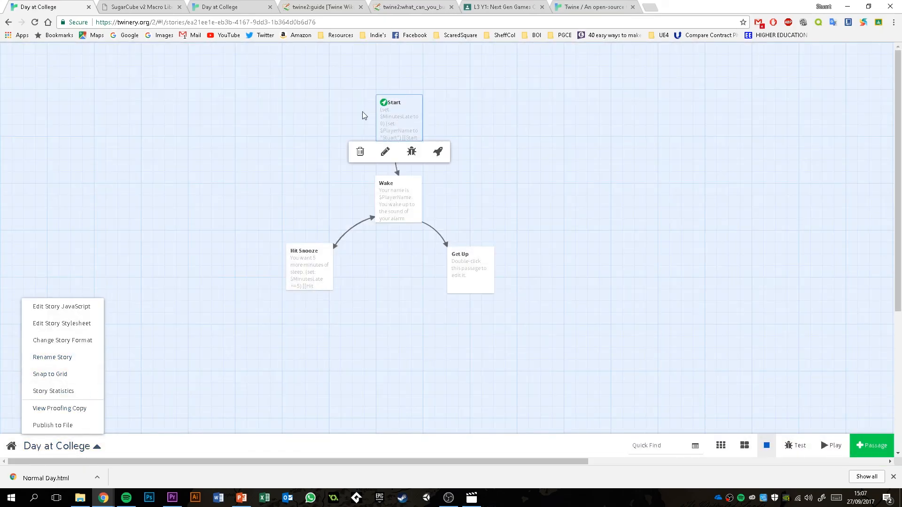
pyautogui.click(828, 446)
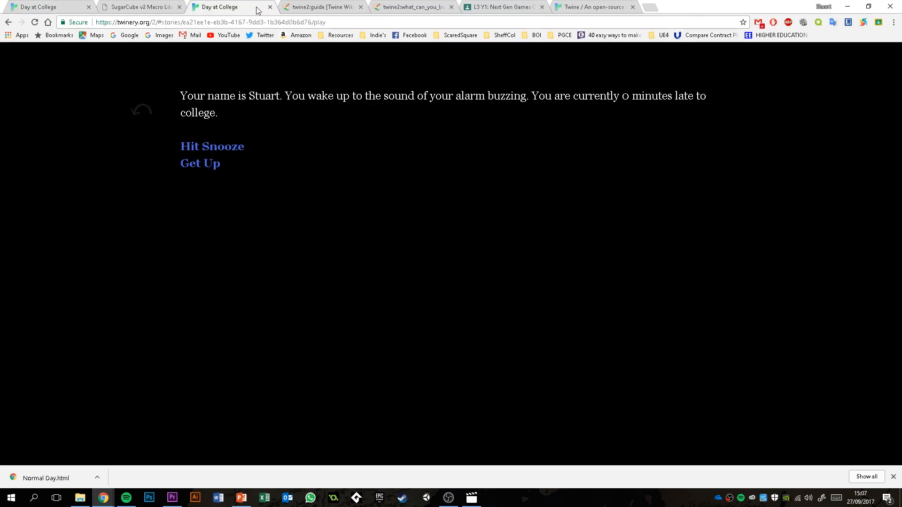
pyautogui.click(269, 6)
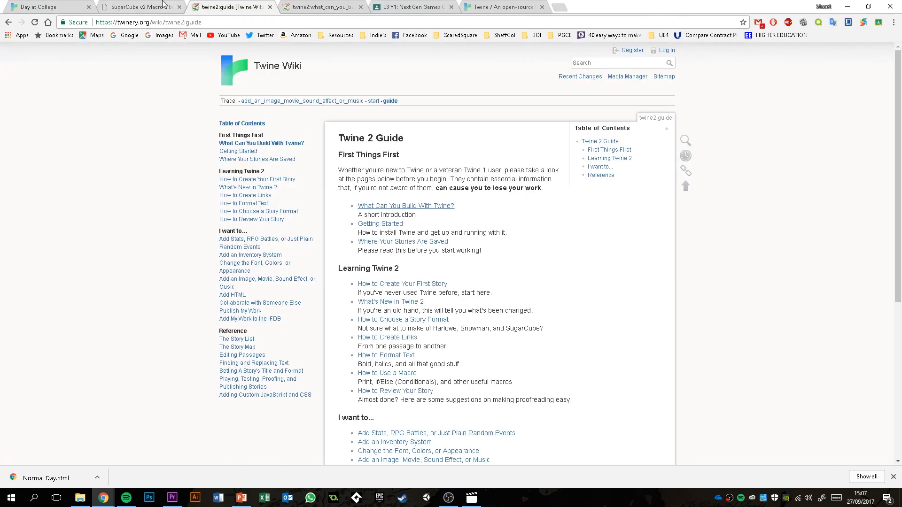
pyautogui.click(42, 7)
pyautogui.click(828, 448)
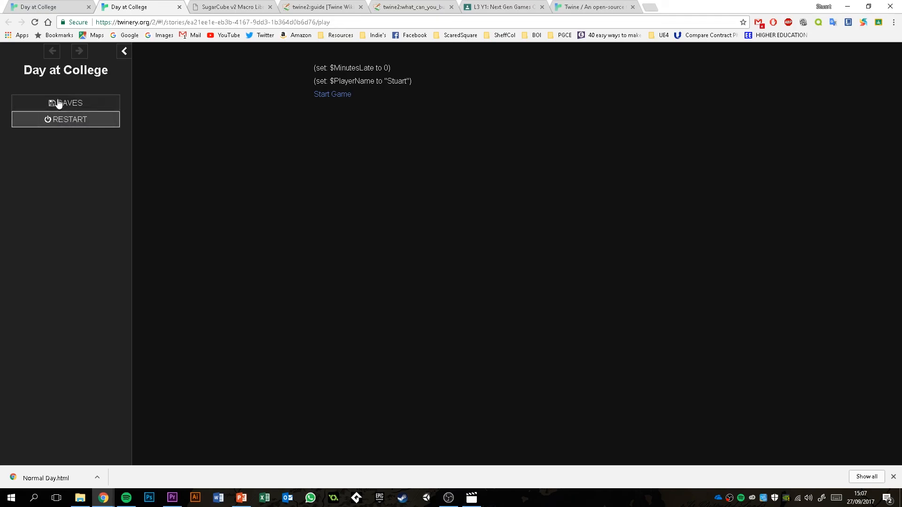
pyautogui.click(124, 51)
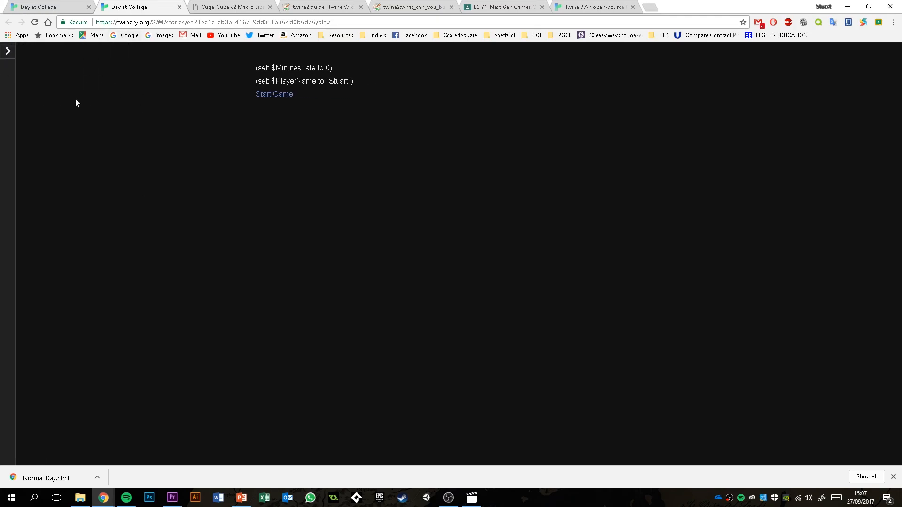
# - Expand the playthrough's sidebar and examine how the $MinutesLate and $PlayerName set lines appear in the SugarCube format
pyautogui.click(8, 52)
pyautogui.moveTo(313, 68); pyautogui.dragTo(433, 84)
pyautogui.click(436, 125)
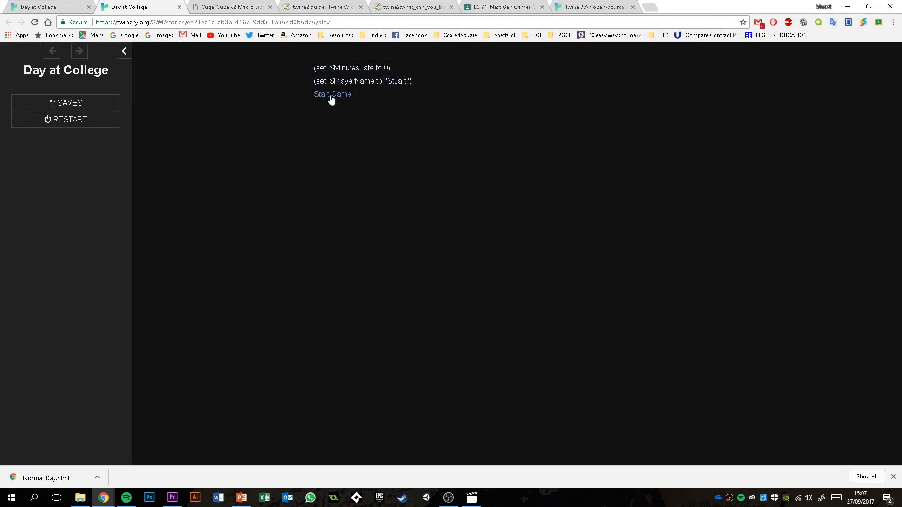
pyautogui.moveTo(313, 85); pyautogui.dragTo(414, 83)
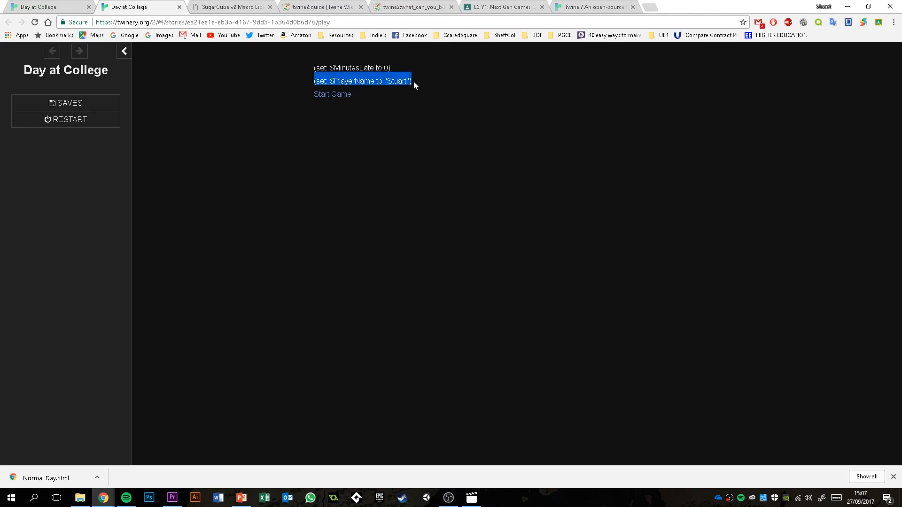
pyautogui.click(414, 82)
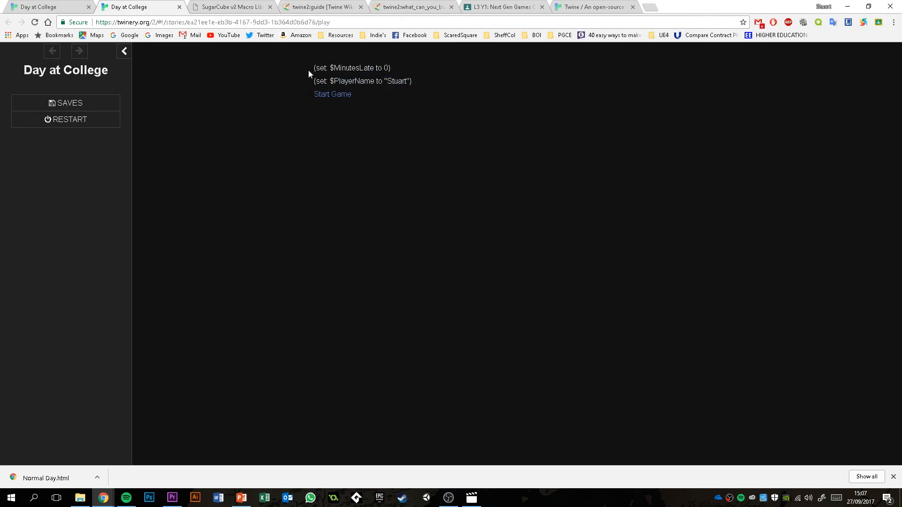
# - Return to the story map, change the Day at College story format back to Harlowe 2.0.1, and close the format settings
pyautogui.click(56, 6)
pyautogui.click(59, 454)
pyautogui.click(60, 341)
pyautogui.click(360, 101)
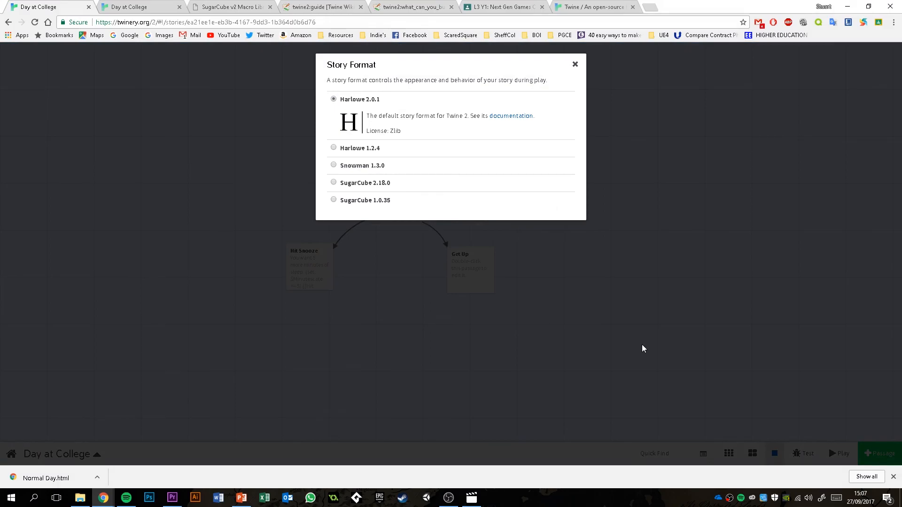
pyautogui.click(574, 65)
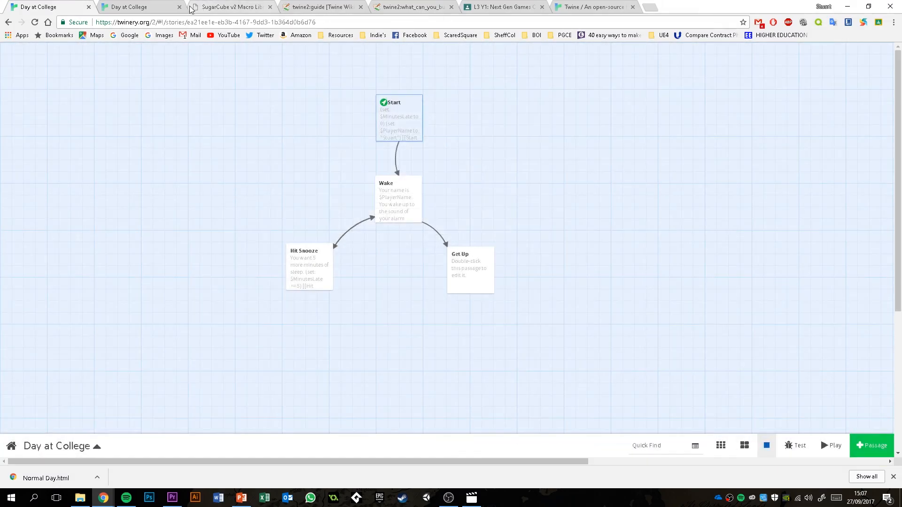
# - Play the story in the Harlowe format to check its opening passage, and return to the story map
pyautogui.click(827, 446)
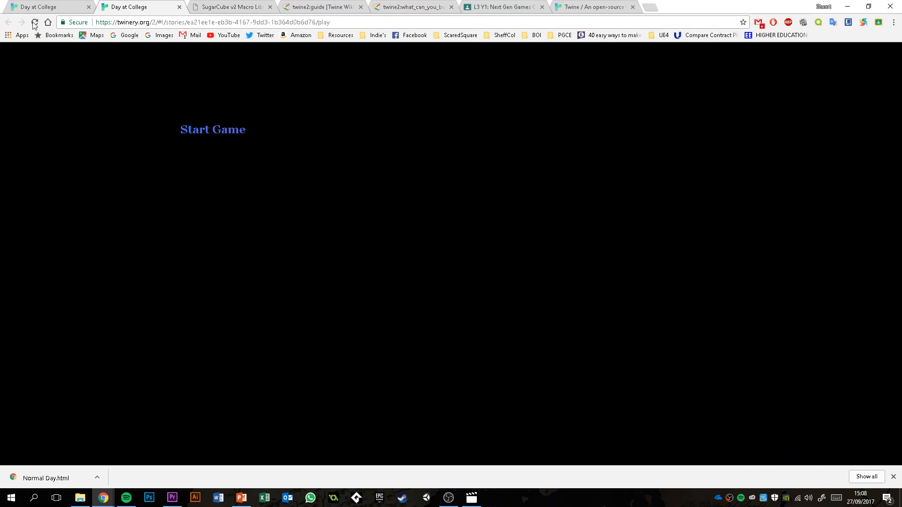
pyautogui.click(44, 6)
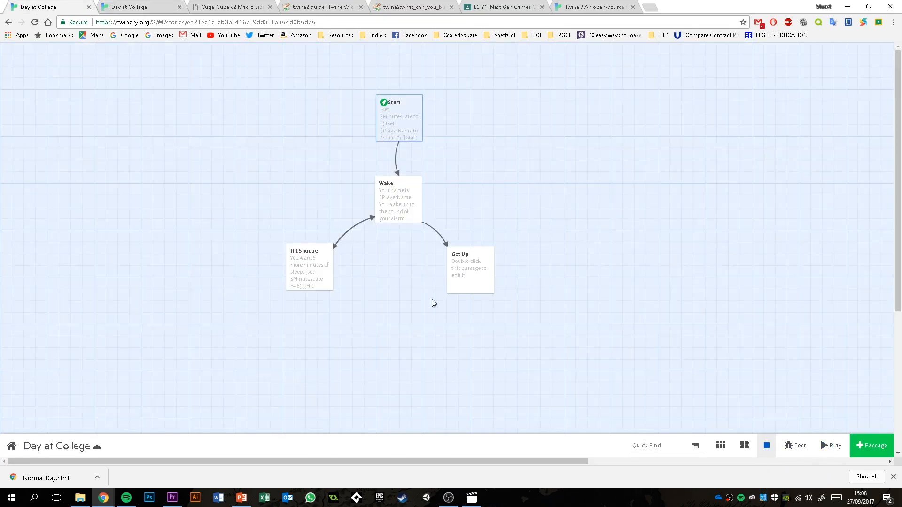